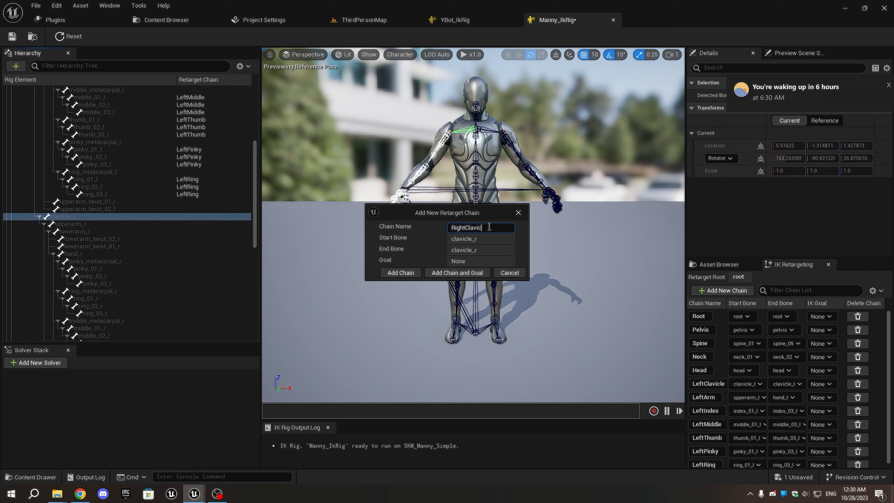
Add the RightClavicle retarget chain for clavicle_r and the RightArm chain from upperarm_r to hand_r.
text(le)
click(401, 273)
click(70, 224)
shift+click(72, 231)
ctrl+click(67, 253)
right_click(67, 254)
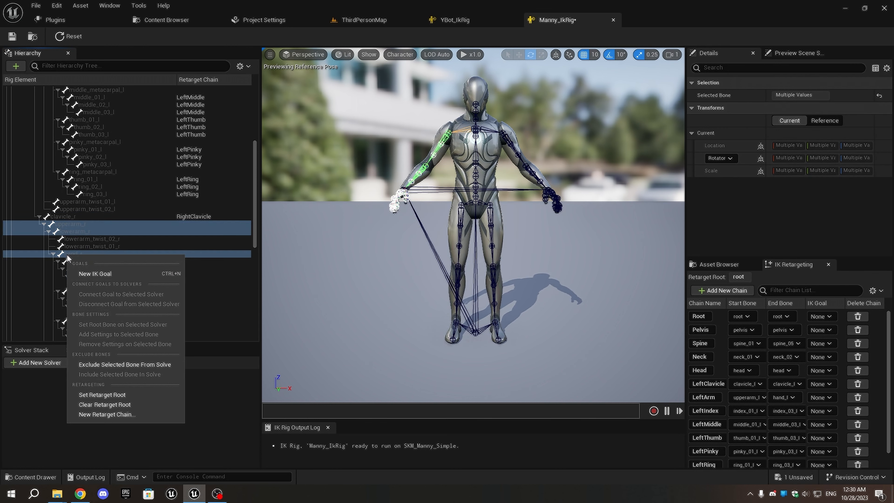
click(107, 414)
click(401, 272)
Add the RightPinky retarget chain from bones pinky_01_r to pinky_03_r.
click(84, 269)
shift+click(90, 283)
right_click(93, 284)
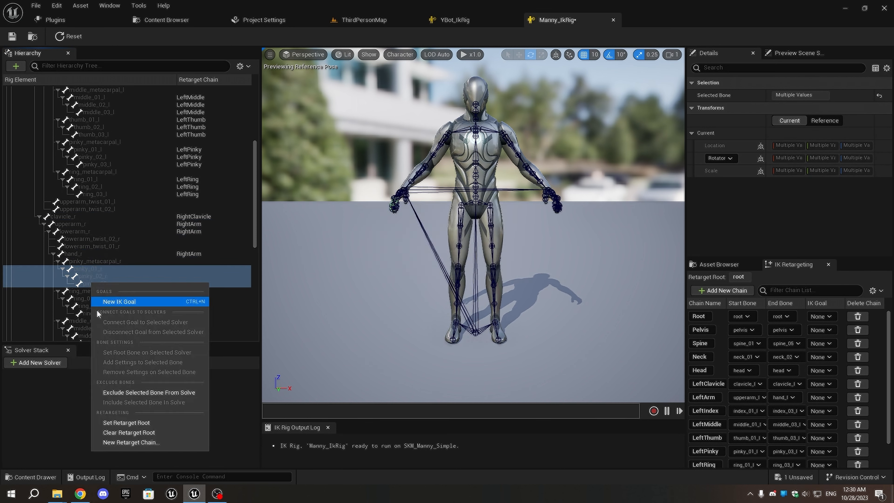
click(131, 443)
click(401, 273)
Add the RightRing retarget chain from bones ring_01_r to ring_03_r.
click(85, 299)
shift+click(92, 314)
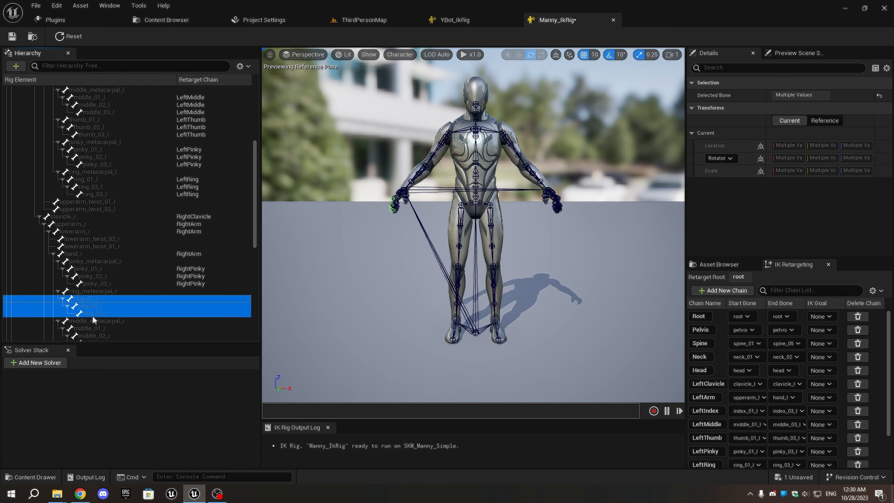
right_click(92, 316)
click(131, 306)
click(401, 273)
Add the RightMiddle retarget chain from bones middle_01_r to middle_03_r.
scroll(110, 252, down, 4)
click(97, 239)
shift+click(91, 254)
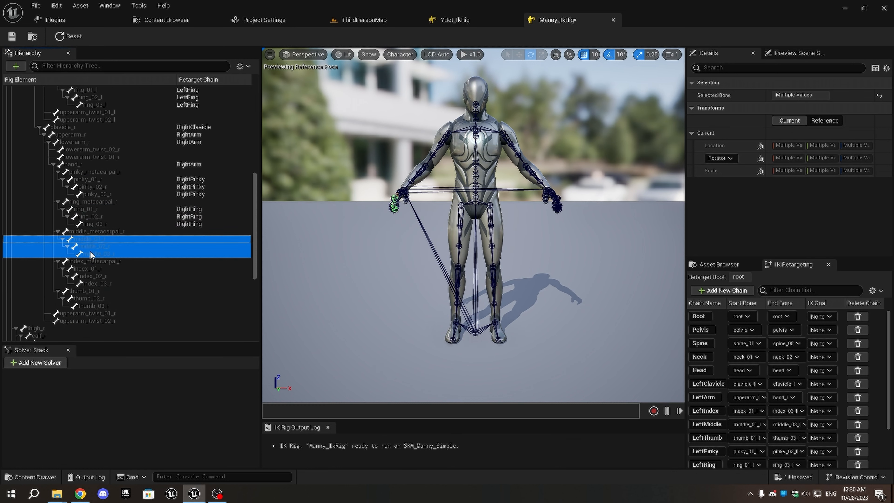
right_click(90, 254)
click(139, 413)
click(402, 272)
Add the RightIndex retarget chain from bones index_01_r to index_03_r.
click(89, 268)
shift+click(90, 284)
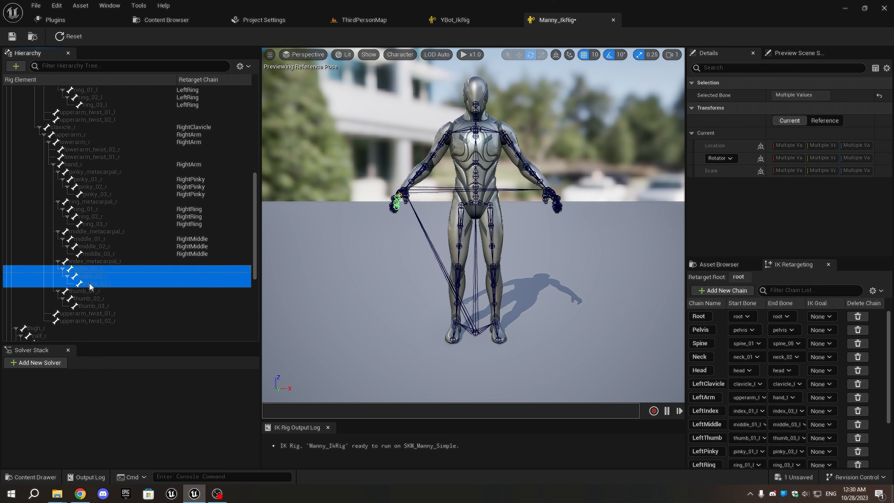
right_click(91, 284)
click(130, 445)
click(401, 273)
Add the RightThumb retarget chain from bones thumb_01_r to thumb_03_r.
click(88, 291)
shift+click(93, 306)
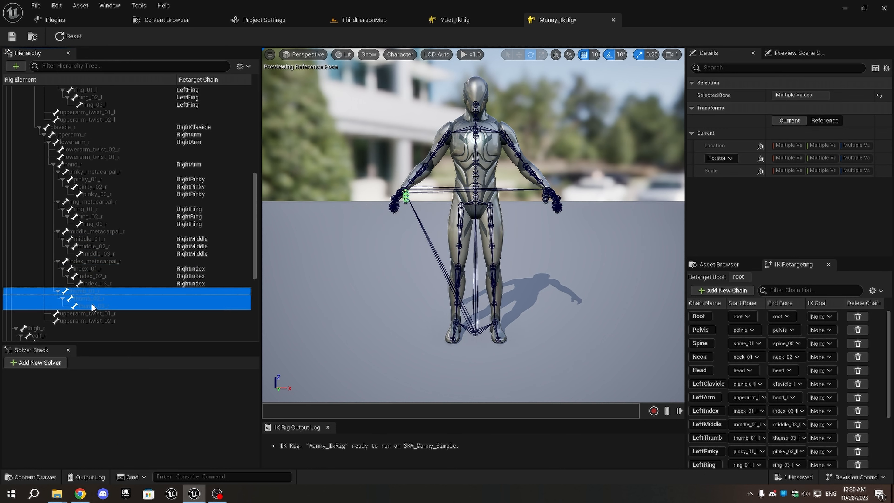
right_click(92, 306)
click(133, 467)
click(401, 273)
Add the RightLeg retarget chain from bones thigh_r to ball_r.
scroll(49, 258, down, 3)
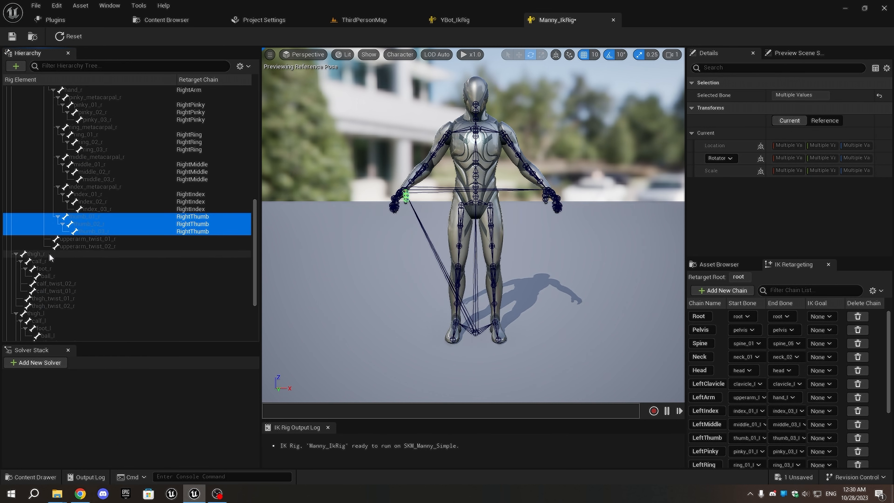
click(49, 255)
shift+click(50, 276)
right_click(50, 275)
click(95, 436)
click(401, 273)
Add the LeftLeg retarget chain from bones thigh_l to ball_l.
scroll(52, 261, down, 3)
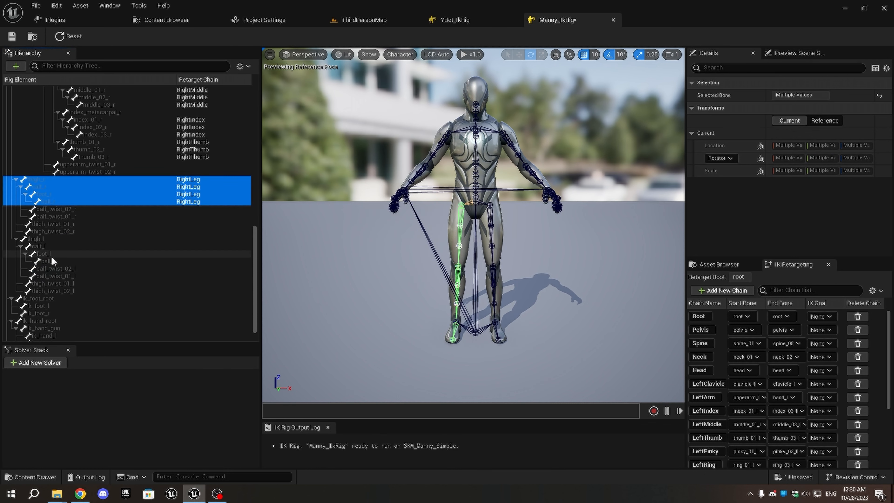
click(35, 218)
shift+click(47, 241)
right_click(48, 240)
click(102, 399)
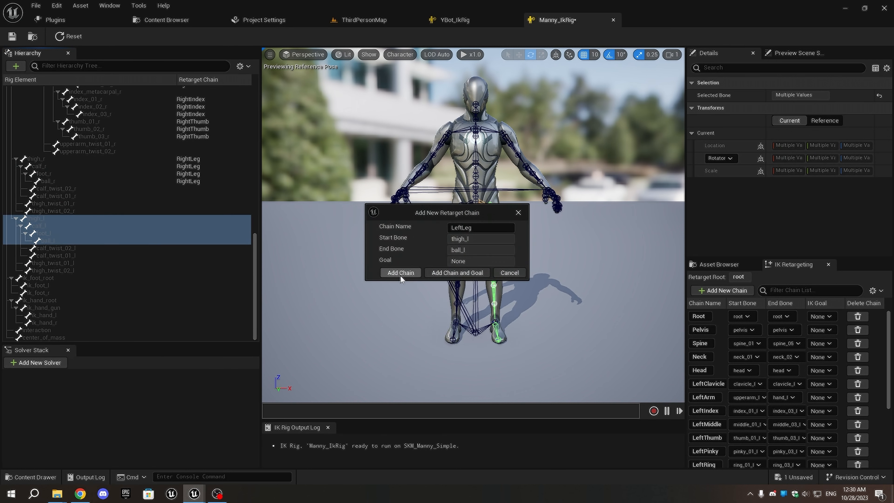
click(400, 273)
Close the Manny_IkRig and YBot_IkRig editors and return to the Retarget folder in the Content Browser.
scroll(118, 268, up, 15)
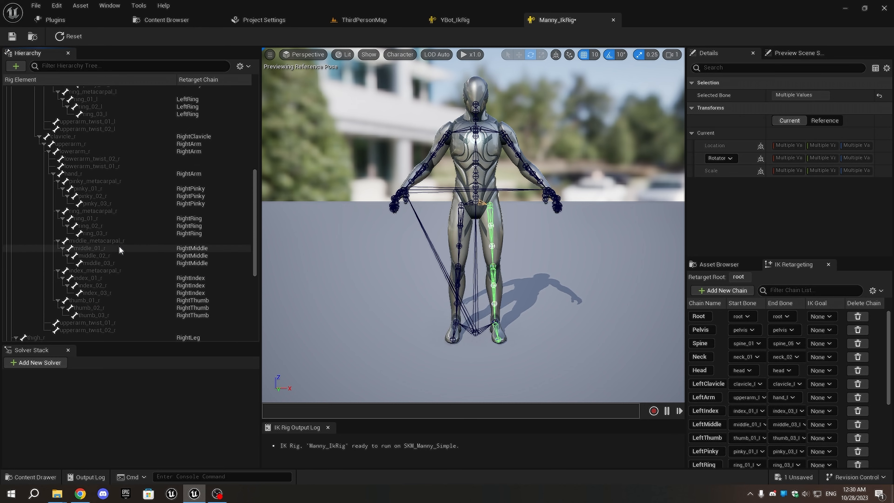
middle_click(566, 14)
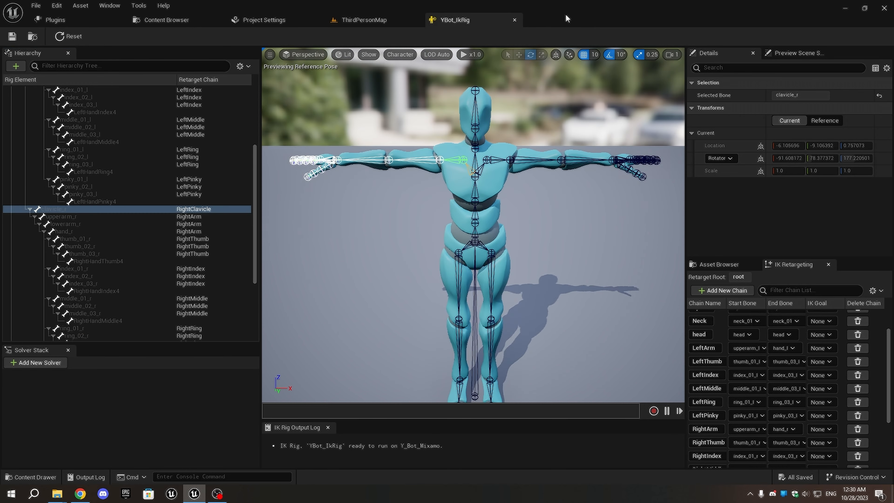
middle_click(468, 20)
click(167, 20)
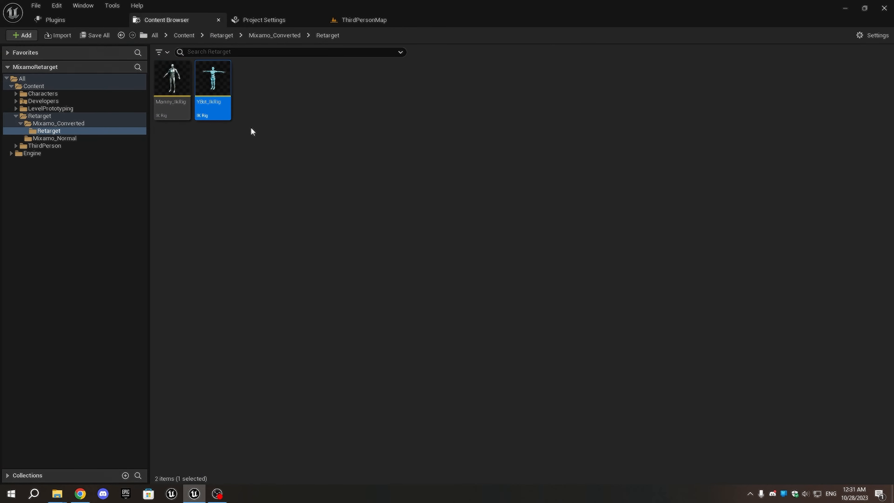
Create an IK Retargeter asset in the Retarget folder and name it RTG_YBot_2_Manny.
right_click(283, 117)
mouse_move(317, 285)
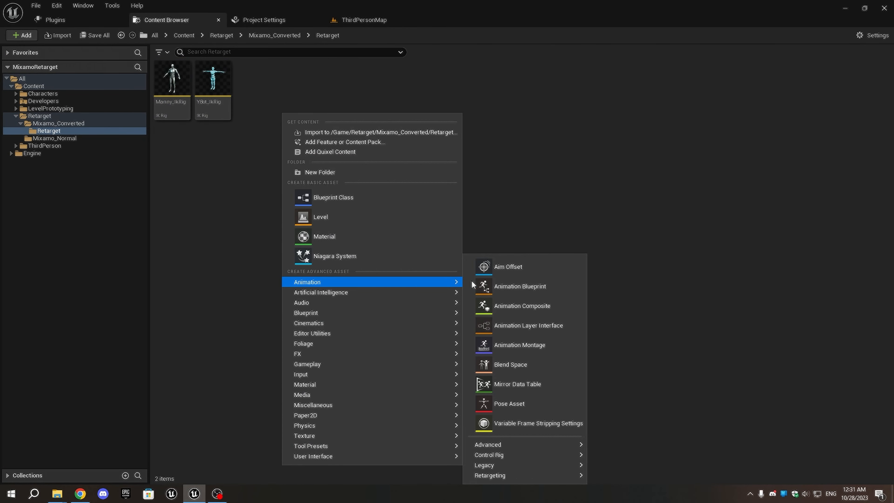
mouse_move(493, 476)
click(621, 451)
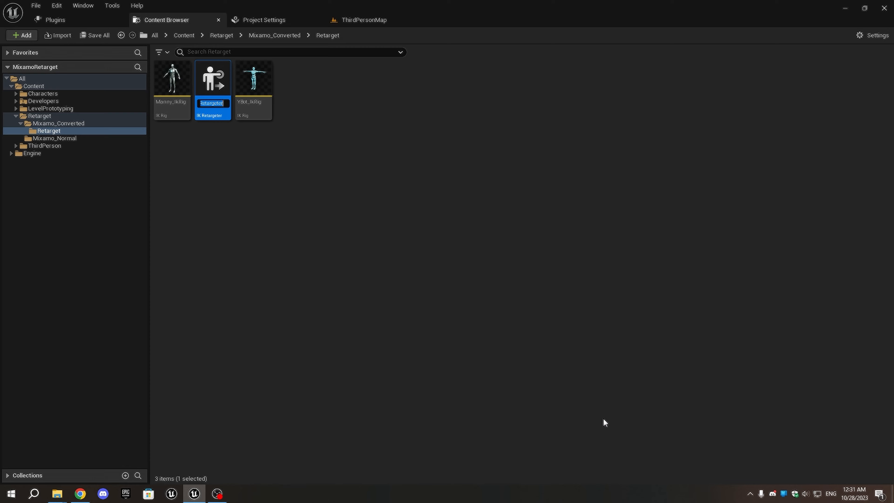
key(BackSpace)
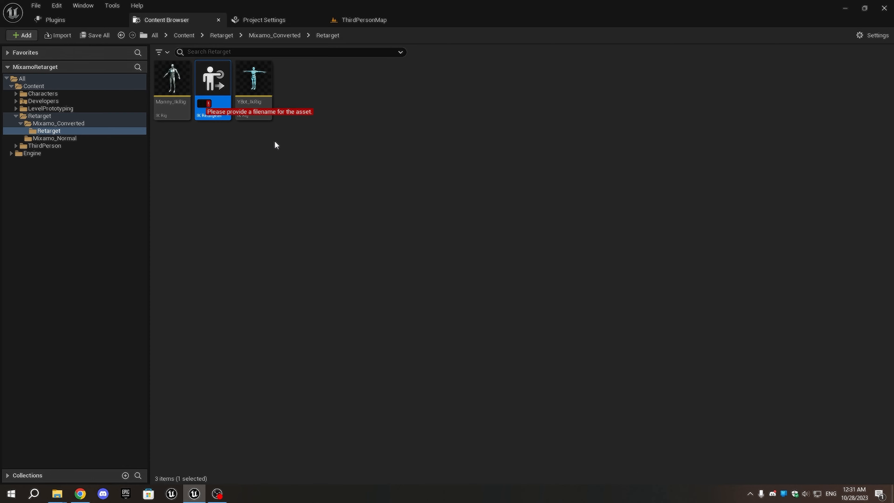
text(RTG_YBot)
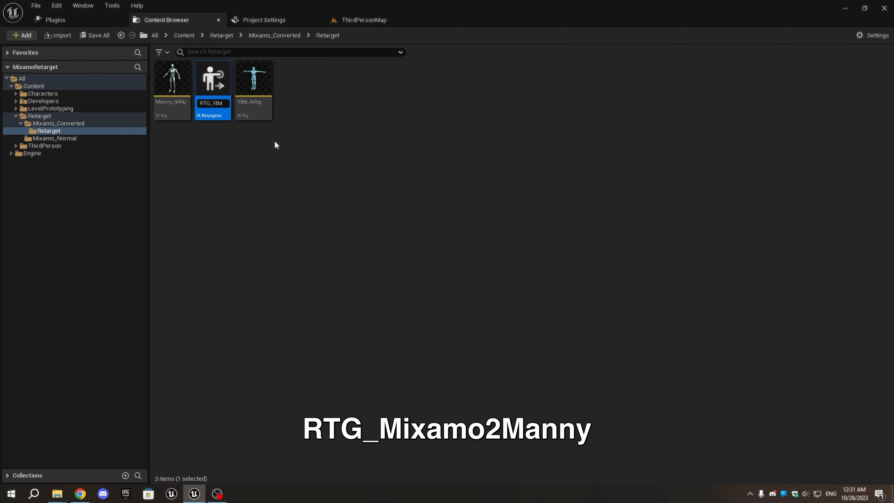
text(_2_)
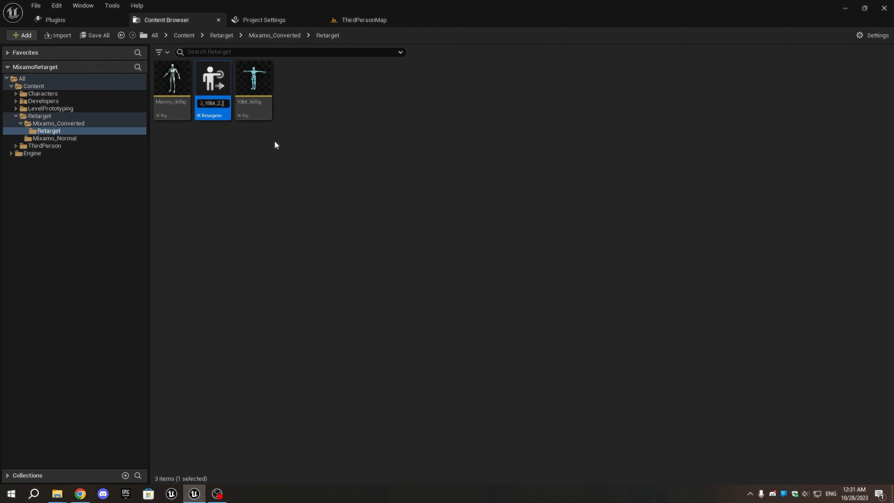
text(Manny)
key(Return)
Open RTG_YBot_2_Manny and set its source IK rig to YBot_IkRig without applying a root height offset.
double_click(206, 110)
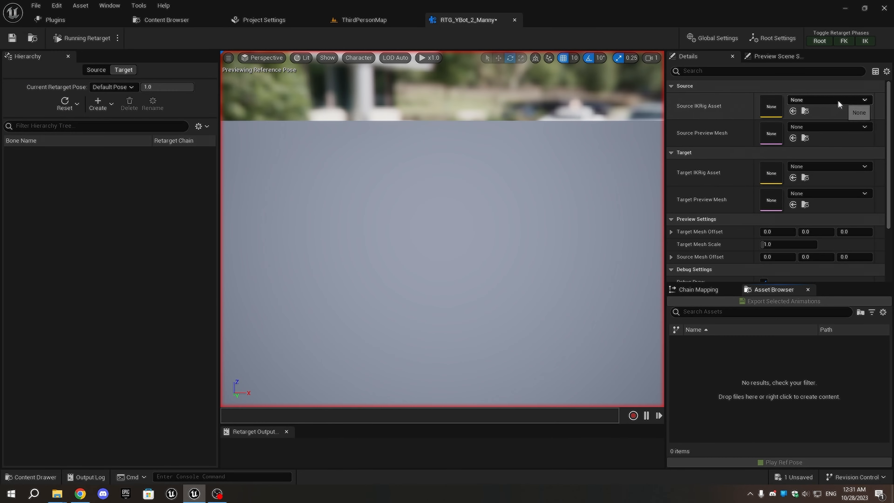
click(853, 100)
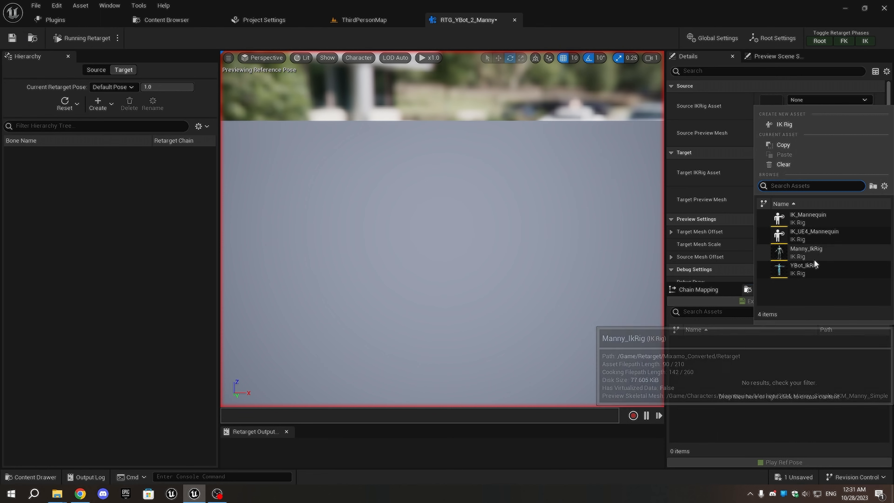
click(817, 269)
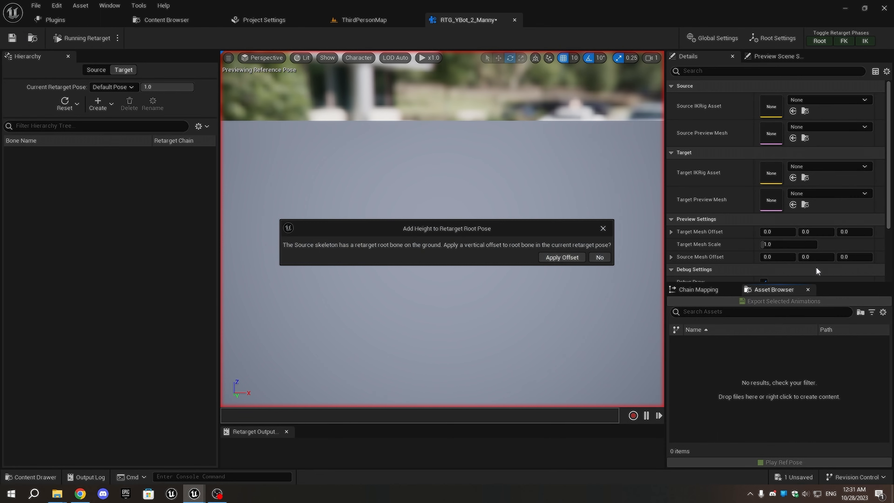
click(600, 257)
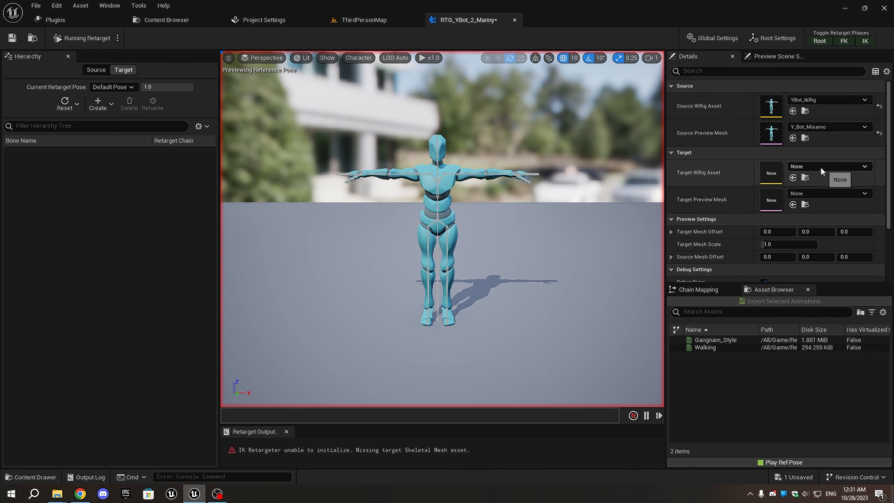
Set the retargeter's target IK rig to Manny_IkRig without applying a root height offset.
click(838, 166)
click(810, 316)
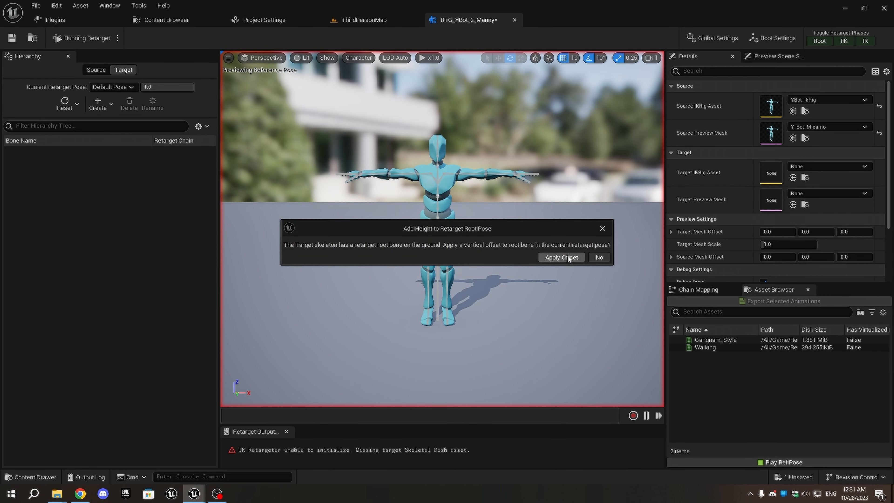
click(600, 258)
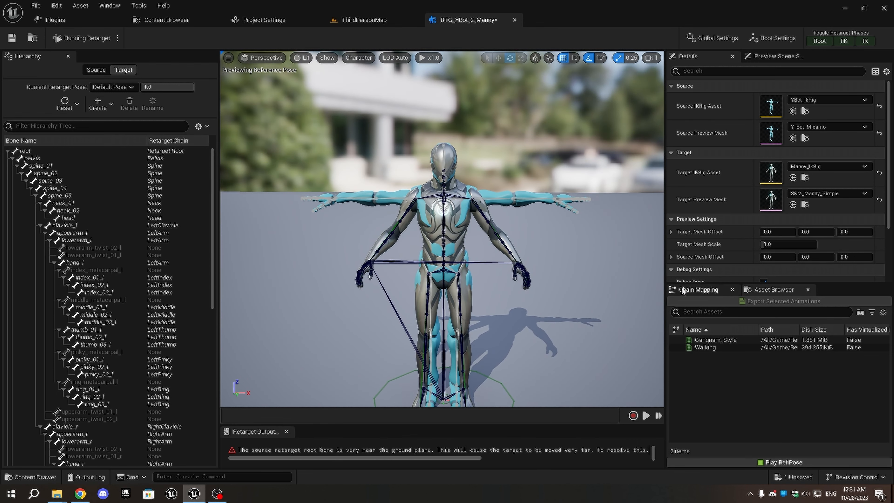
Review the chain mapping to check which source chain is assigned to each target chain.
click(682, 290)
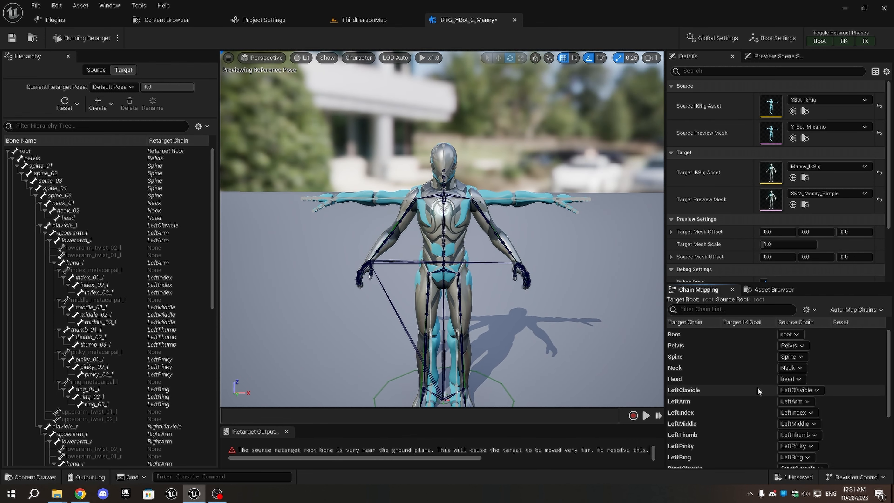
scroll(754, 389, down, 5)
scroll(750, 405, up, 5)
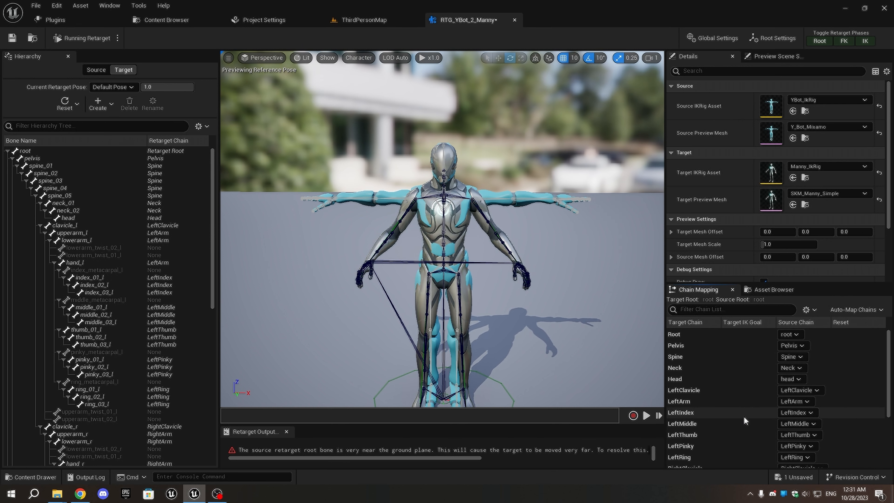
scroll(739, 398, down, 4)
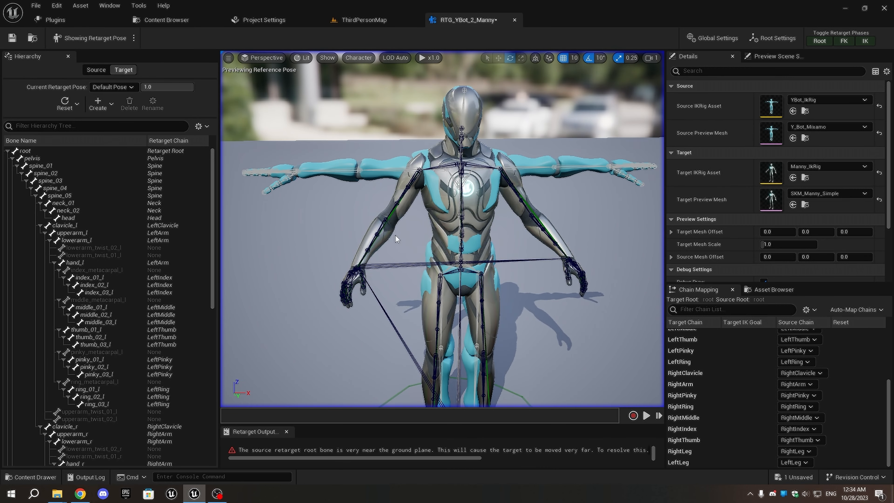
Switch to editing the target's retarget pose and raise the right upper arm bone 50° about its Y axis.
click(134, 39)
click(171, 64)
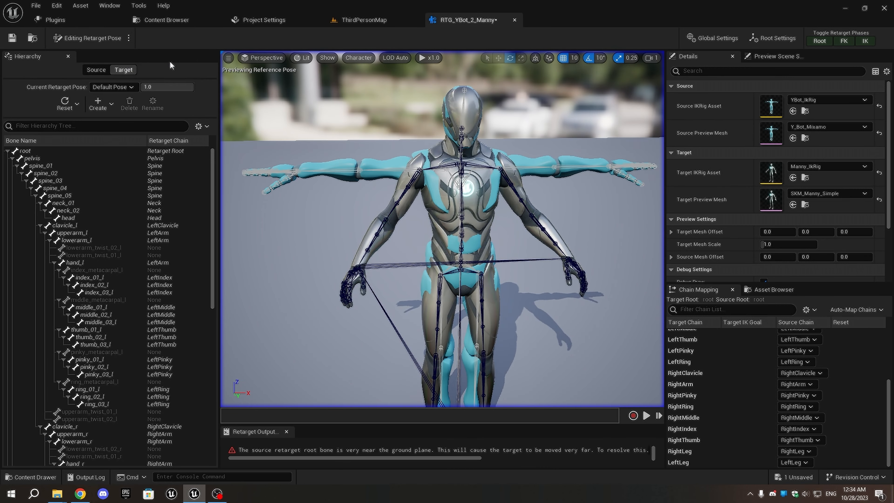
click(395, 204)
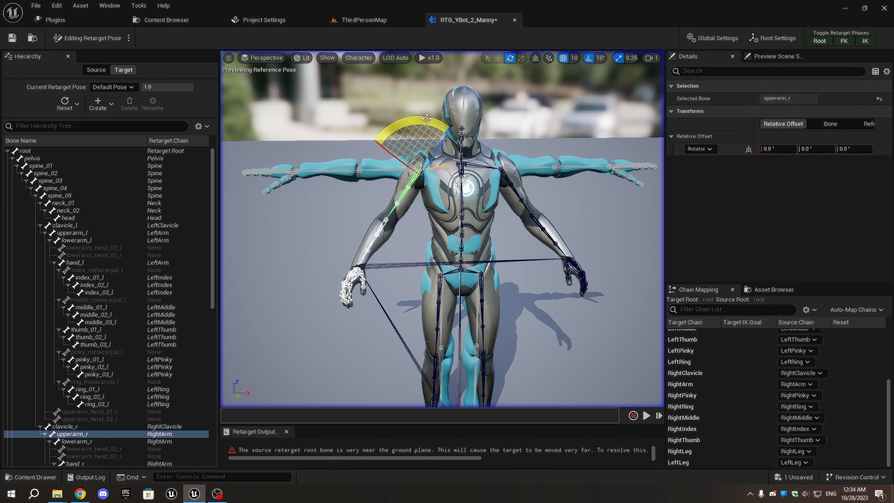
drag(427, 119, 455, 116)
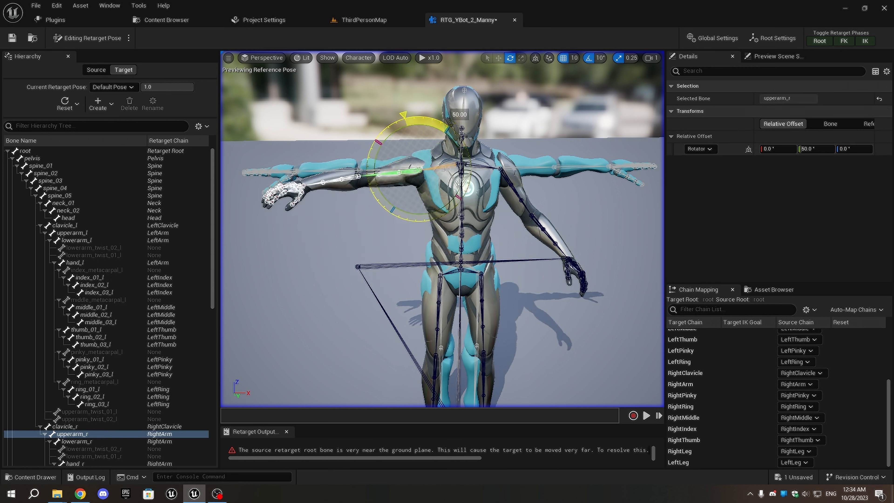
Rotate the lowerarm_r bone to -40° about its Z axis to straighten the right arm.
right_drag(420, 218, 422, 240)
click(431, 275)
drag(380, 226, 359, 243)
Raise the upperarm_l bone so Manny's left upper arm lines up with the source mesh's T-pose arm.
scroll(542, 269, down, 5)
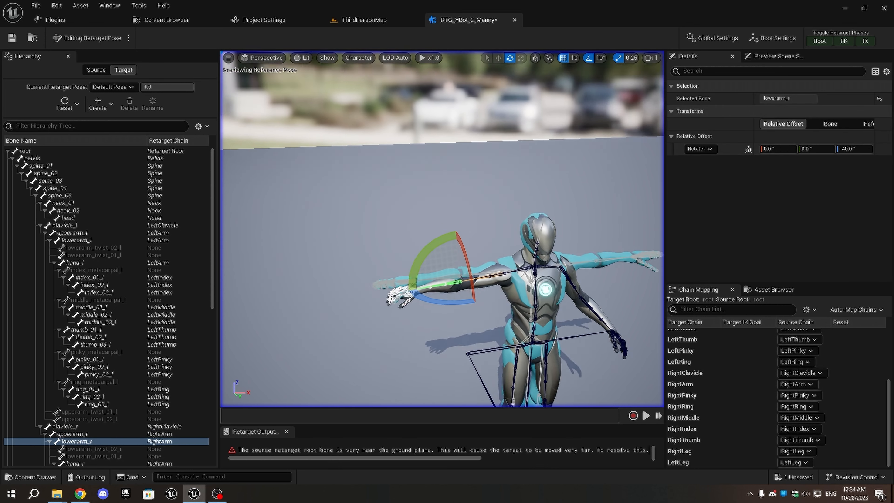
alt+drag(542, 269, 521, 303)
scroll(514, 318, up, 5)
click(398, 298)
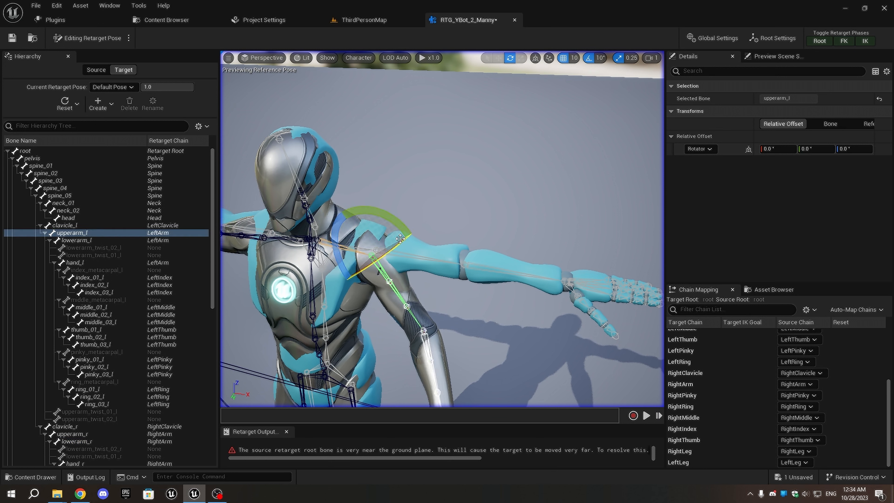
drag(393, 224, 488, 302)
Rotate the lowerarm_l bone about its Z axis to align the left forearm with the source arm.
click(495, 304)
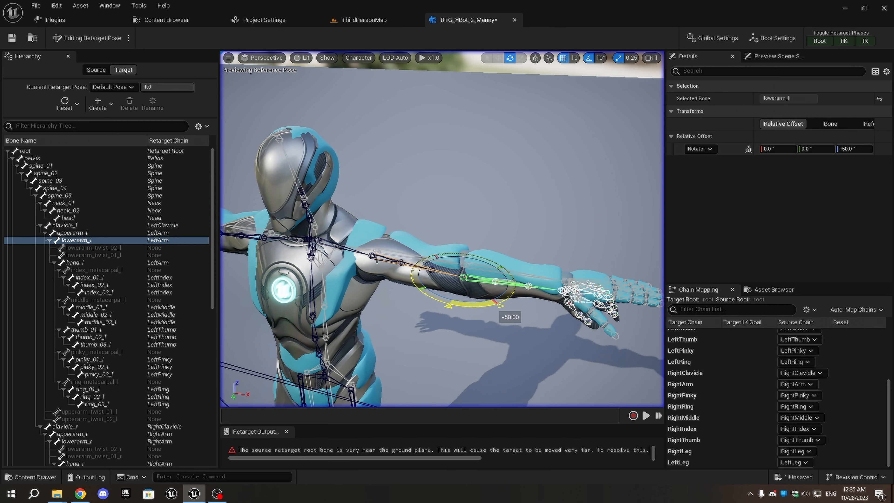
right_drag(487, 302, 412, 285)
drag(458, 201, 472, 192)
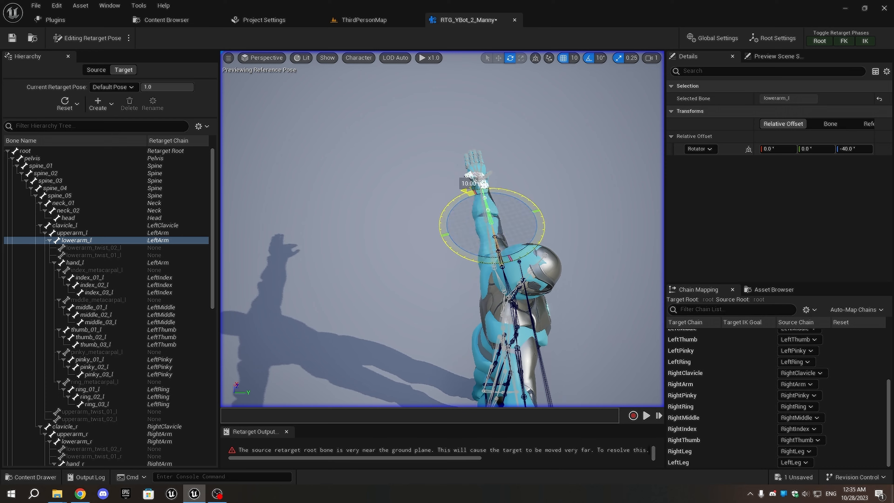
right_drag(600, 230, 507, 246)
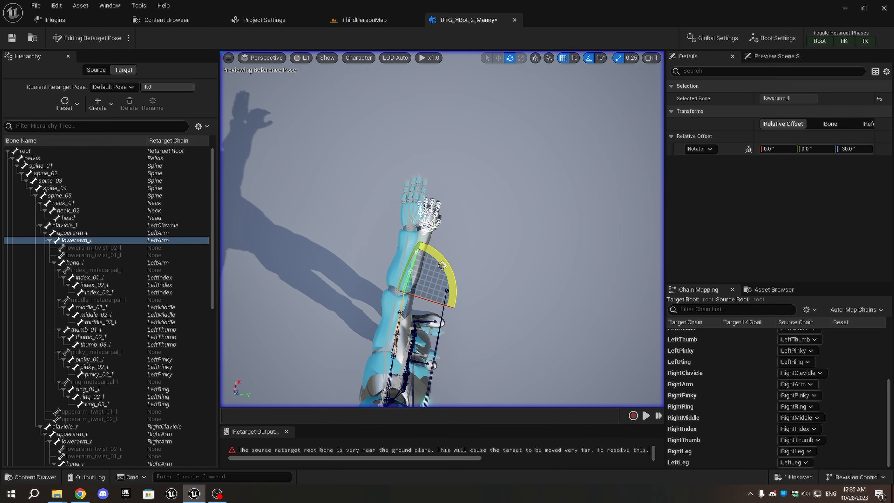
drag(442, 266, 433, 257)
Fine-tune the rotation of another left arm joint to match the source mesh's arm as seen from above.
right_drag(480, 228, 457, 198)
scroll(457, 197, down, 2)
click(504, 206)
drag(492, 169, 500, 163)
Set the rotation snap to 5° and rotate the clavicle_l bone to 5° about its Y axis.
click(598, 58)
click(609, 82)
key(s)
right_drag(446, 294, 440, 293)
key(d)
click(445, 186)
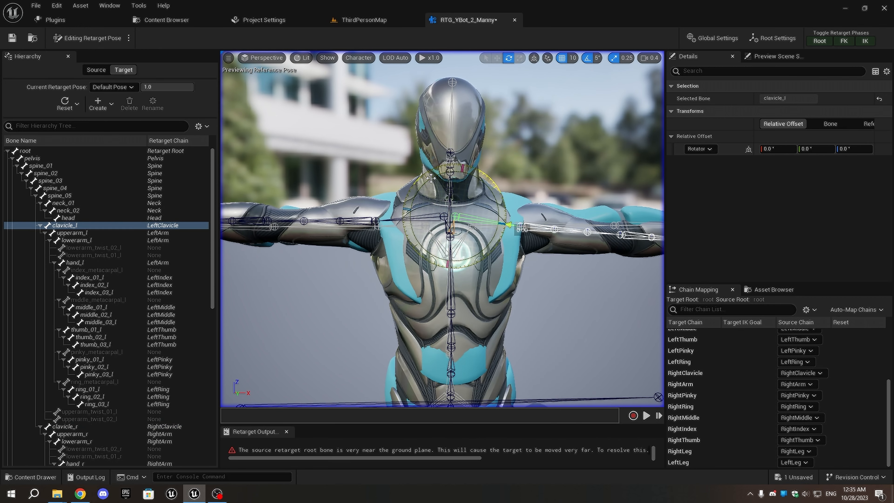
drag(432, 178, 433, 174)
Rotate the lowerarm_l bone to -5° about its Y axis to level the left forearm with the source arm.
key(s)
right_drag(433, 173, 439, 173)
key(d)
key(w)
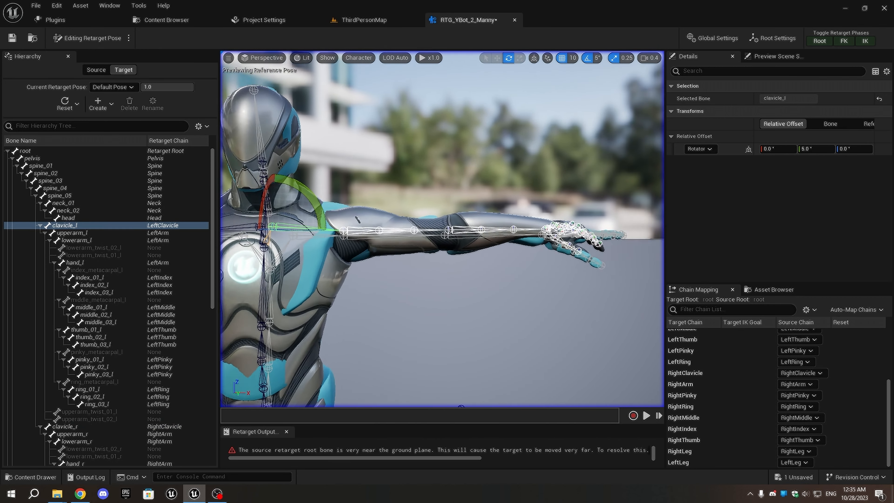
right_drag(562, 277, 561, 277)
key(w)
click(486, 236)
drag(493, 233, 500, 226)
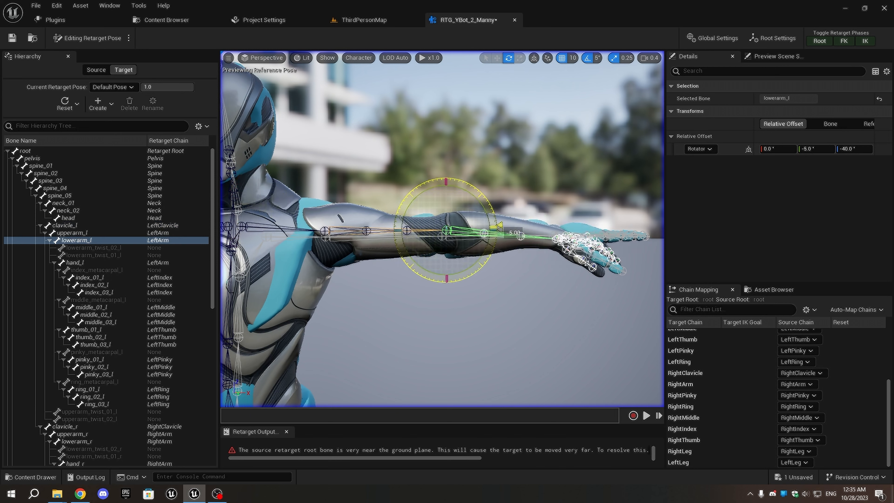
Try to adjust the lowerarm_r bone's rotation against the source mesh's right forearm.
key(s)
key(a)
right_drag(436, 243, 436, 244)
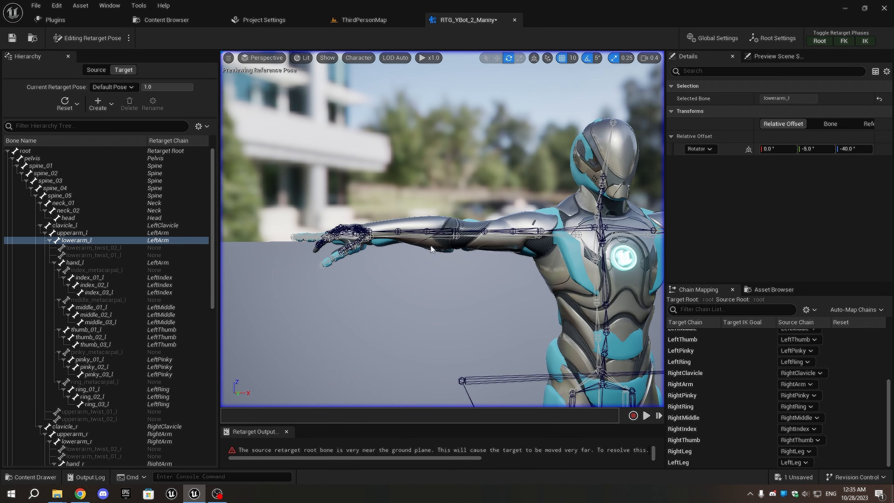
click(422, 239)
click(411, 236)
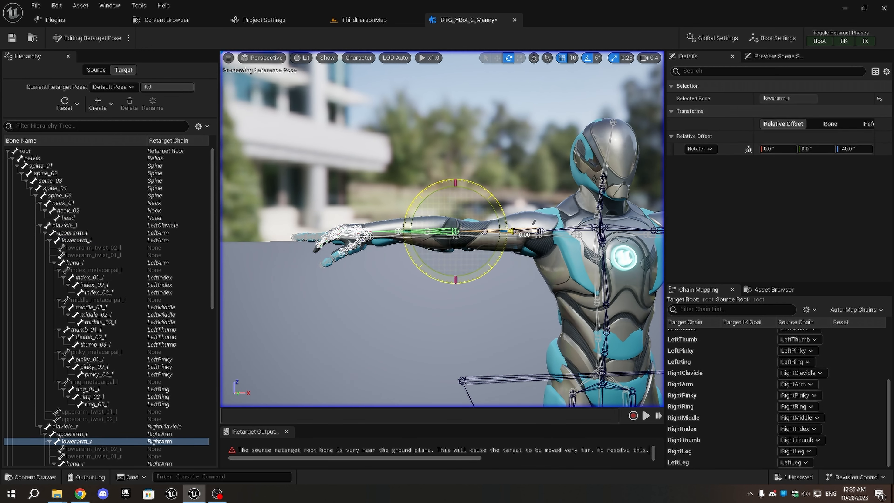
Rotate the hand_r bone to 10° about its Z axis to match the source mesh's right hand.
key(w)
right_drag(411, 236, 411, 236)
key(s)
key(w)
key(s)
key(d)
key(w)
key(s)
key(w)
key(a)
click(463, 206)
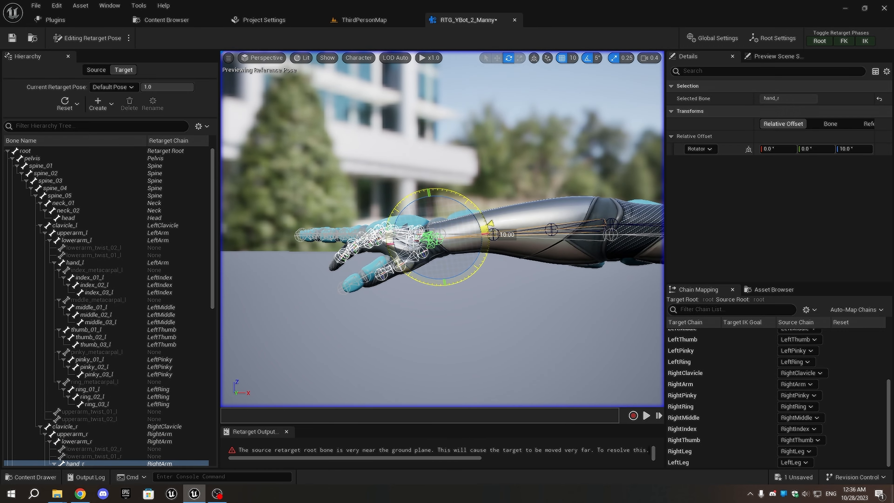
Rotate the hand_l bone to 10° about its Z axis to match the source mesh's left hand.
key(d)
right_drag(465, 206, 465, 206)
key(s)
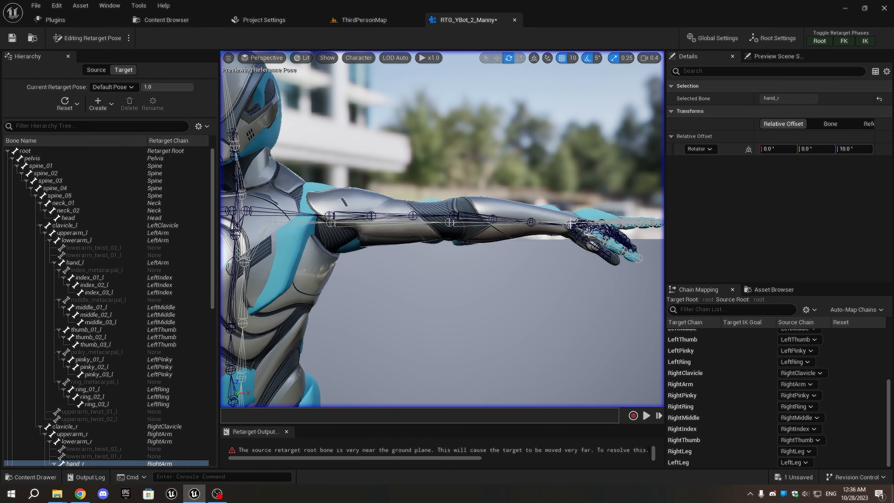
click(571, 224)
drag(548, 189, 555, 197)
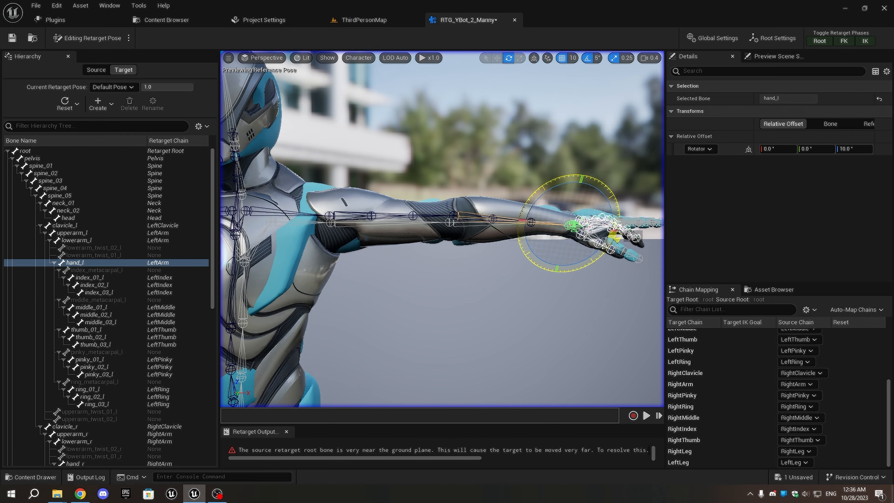
Rotate the thigh_r bone about -3° around its Y axis, without angle snapping, to line up with the source leg.
key(w)
right_drag(555, 198, 555, 198)
key(s)
key(w)
key(s)
key(w)
key(s)
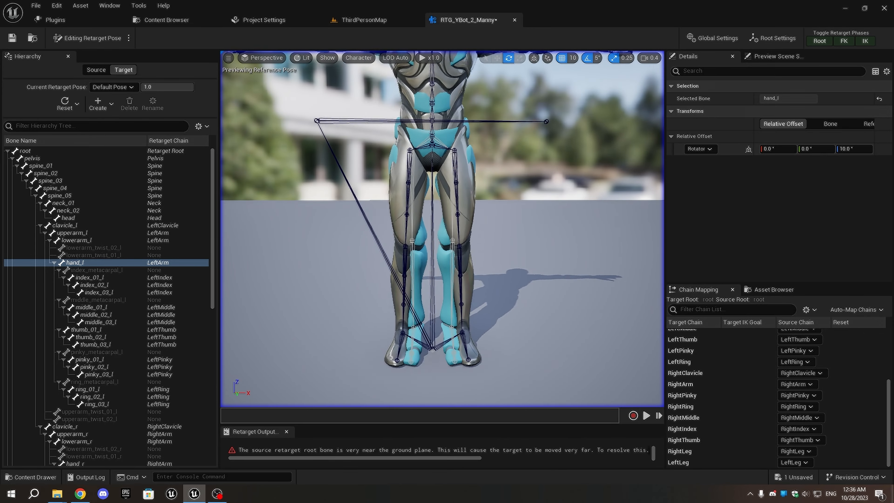
right_drag(600, 178, 600, 177)
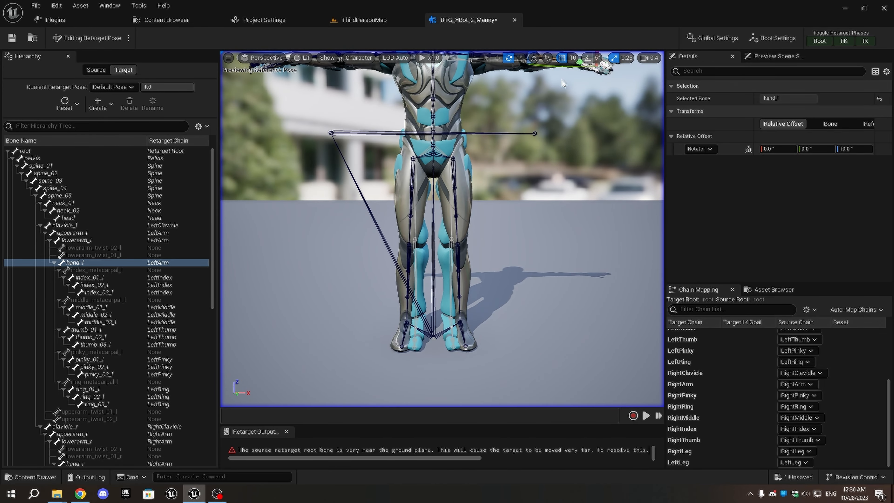
click(411, 197)
drag(439, 196, 445, 193)
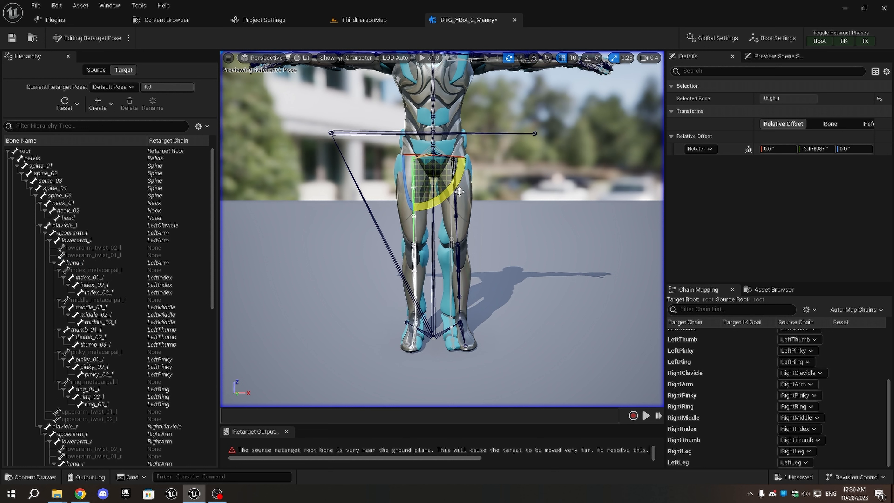
Rotate the thigh_l bone about -3° around its Y axis to line up with the source mesh's left leg.
click(455, 202)
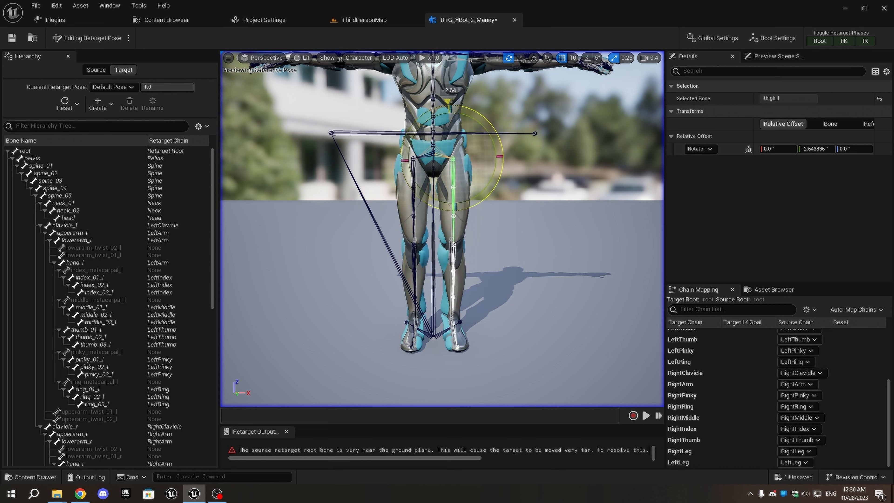
mouse_move(417, 199)
right_down()
mouse_move(432, 155)
mouse_move(419, 159)
mouse_move(414, 226)
mouse_move(415, 211)
right_up()
mouse_move(514, 240)
right_down()
mouse_move(514, 257)
mouse_move(496, 259)
mouse_move(514, 241)
right_up()
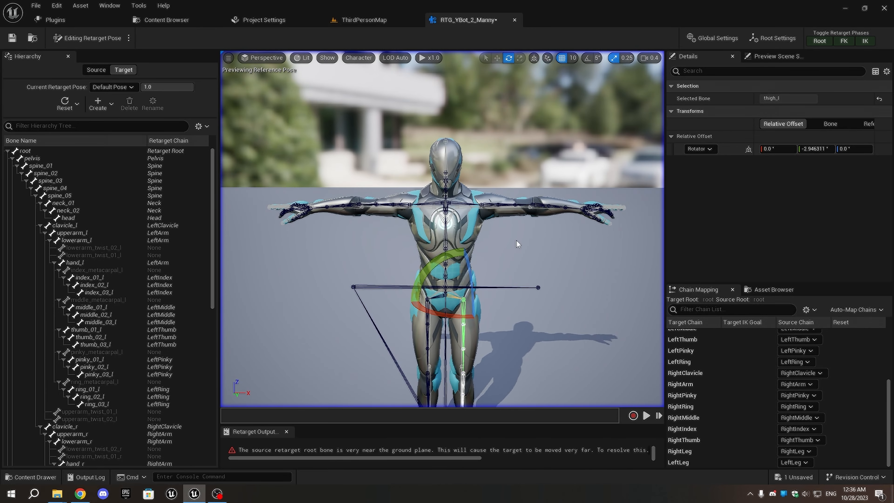
Deselect the bone and set the Target Mesh Offset to 200 along X to separate the two preview meshes.
click(524, 248)
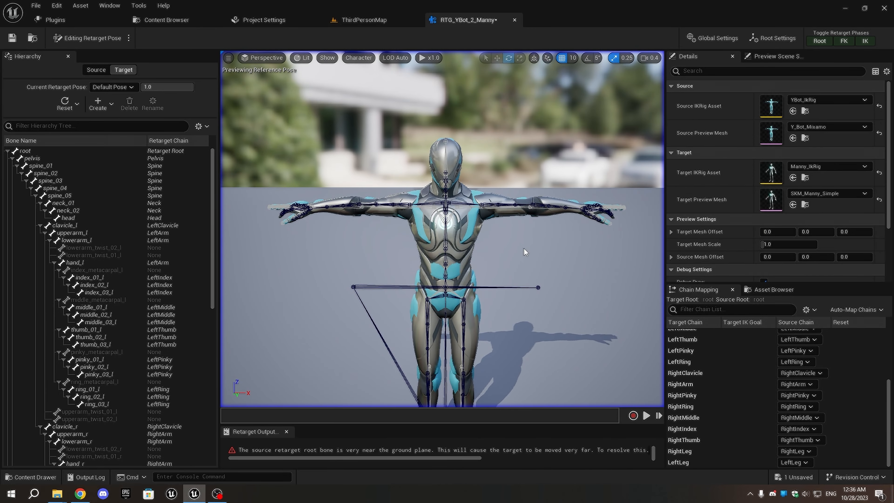
click(771, 229)
text(200)
key(Return)
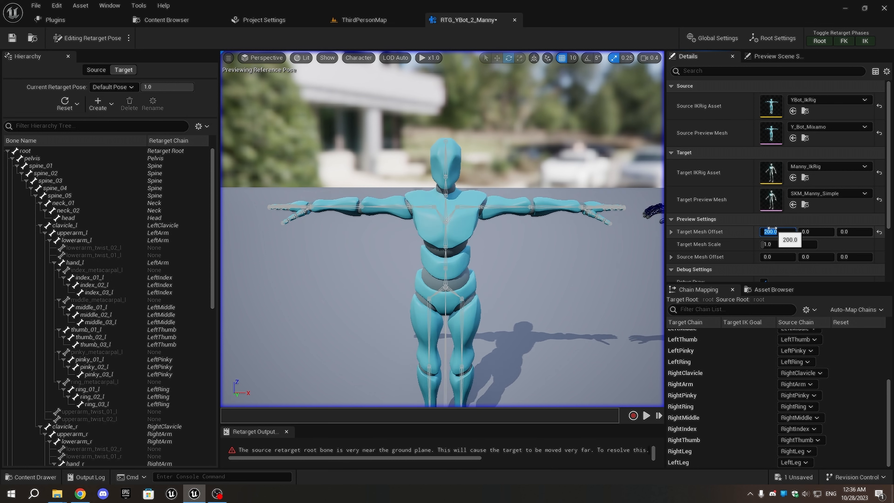
Exit retarget pose editing and compare Manny's T-pose with the Y Bot's side by side.
key(s)
key(d)
right_drag(516, 185, 514, 175)
key(w)
key(s)
key(a)
key(w)
key(d)
key(w)
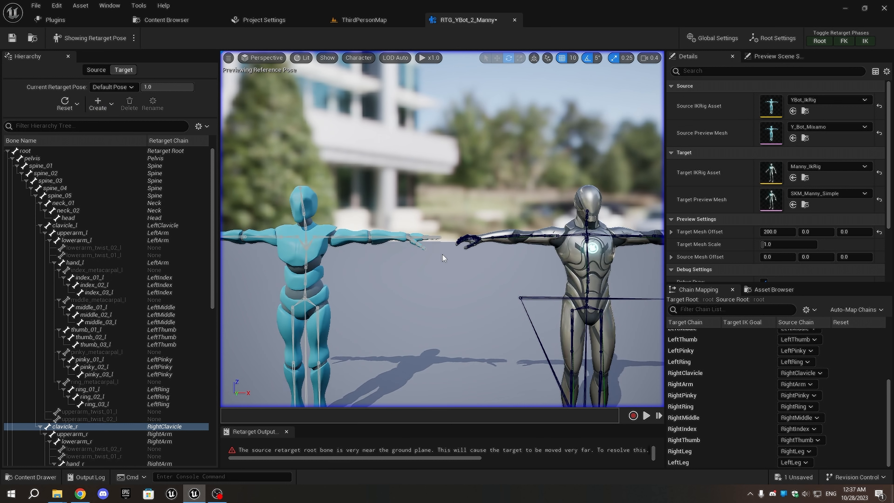
Preview the Walking animation on both meshes and set the Root chain's FK Translation Mode to Absolute.
click(767, 290)
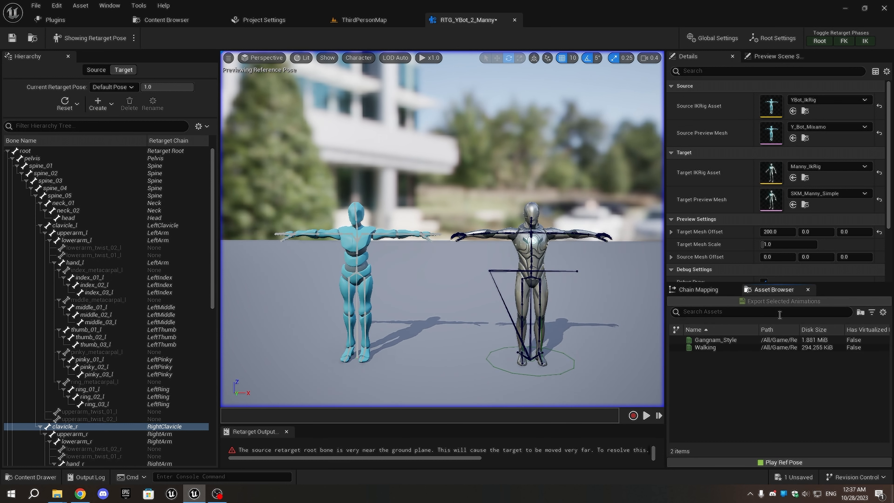
click(749, 347)
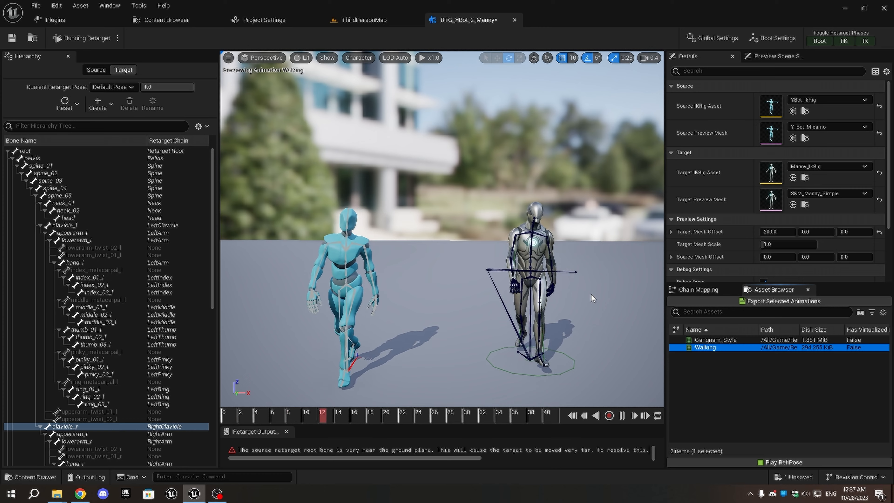
click(693, 291)
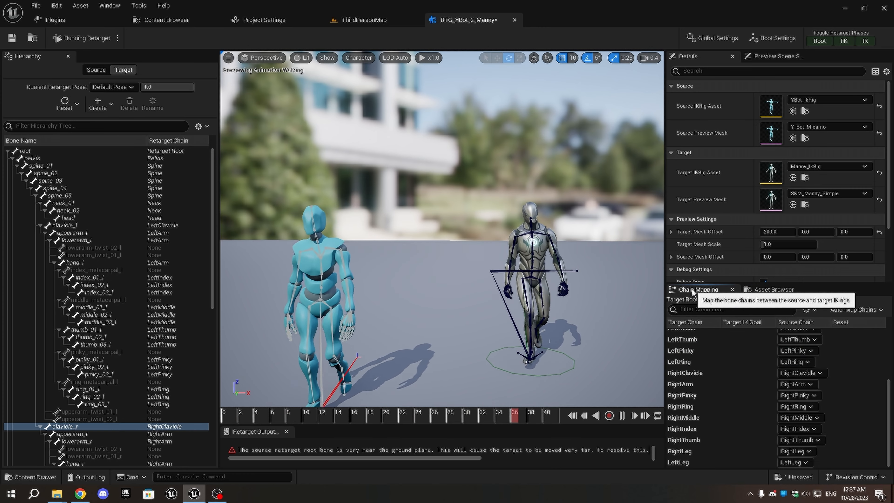
click(714, 337)
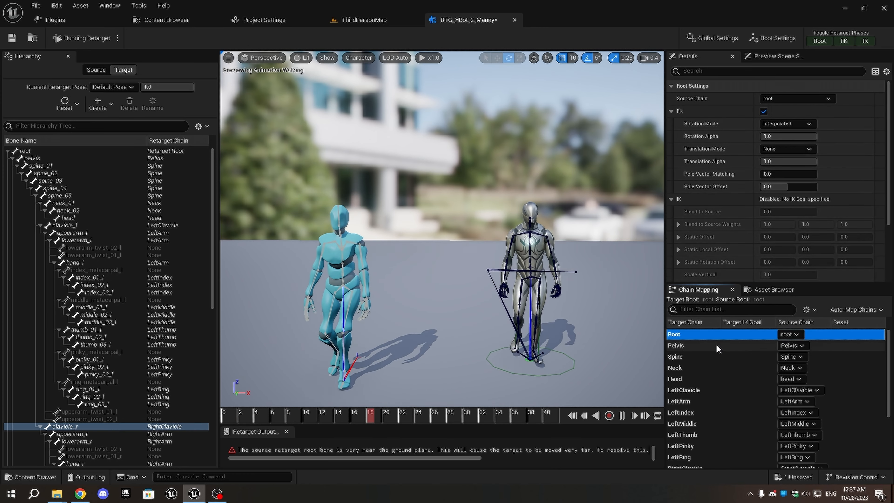
click(777, 149)
click(777, 176)
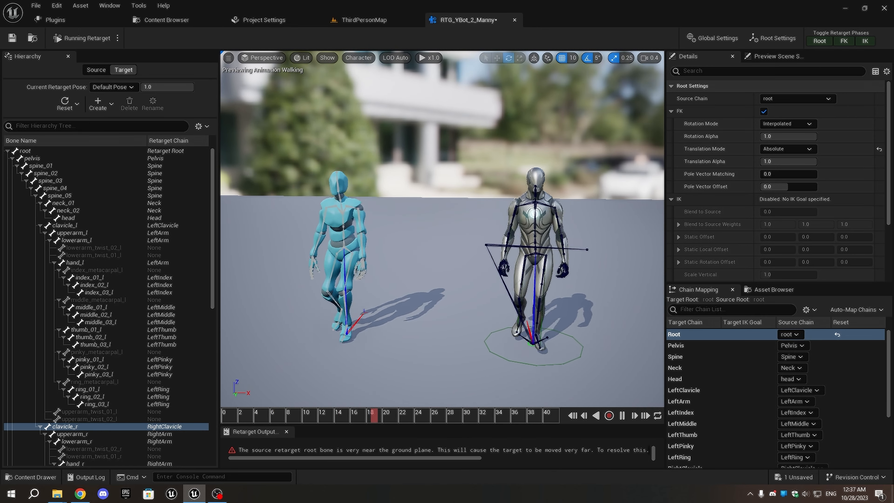
Export the retargeted Walking animation into a new Animations folder inside Retarget/Mixamo_Converted.
click(773, 289)
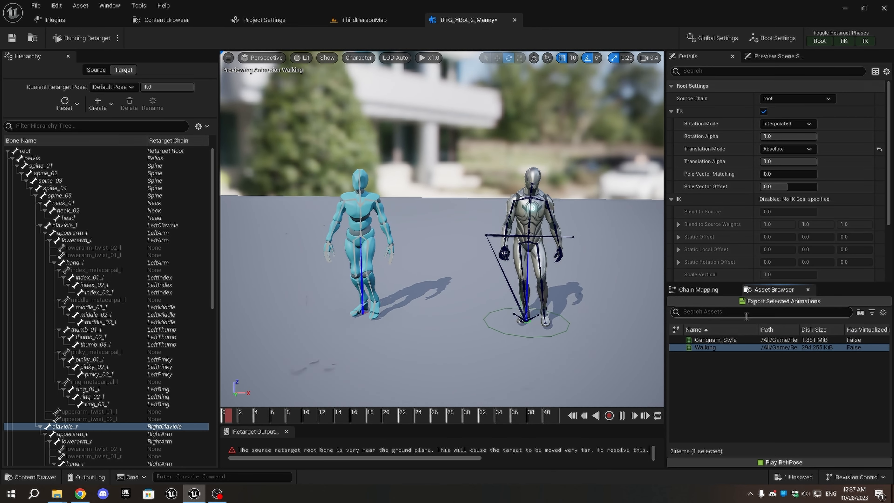
click(747, 303)
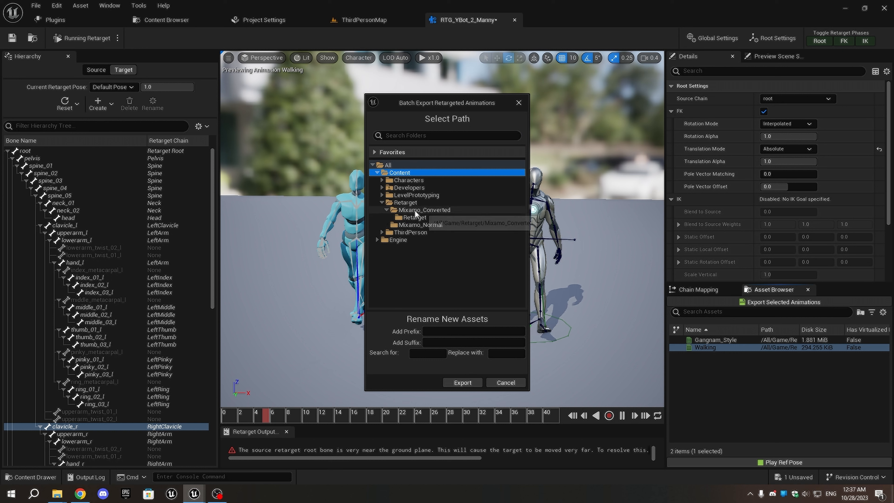
click(416, 210)
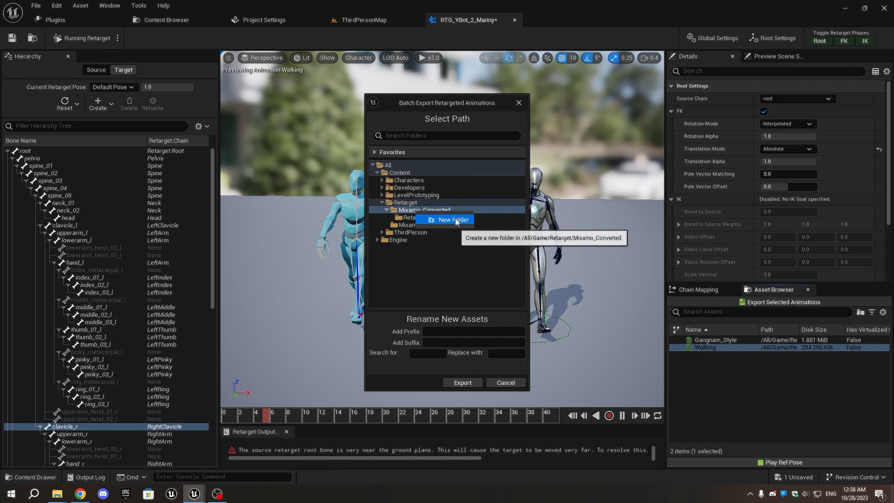
click(455, 220)
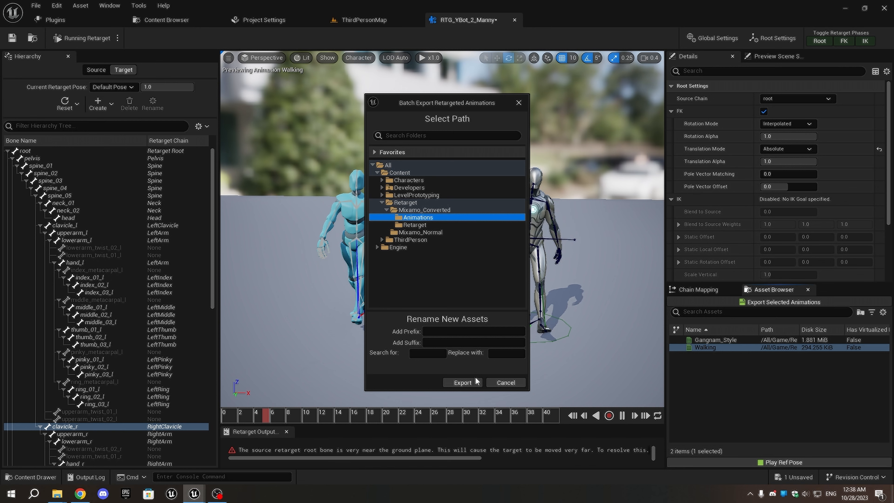
click(462, 383)
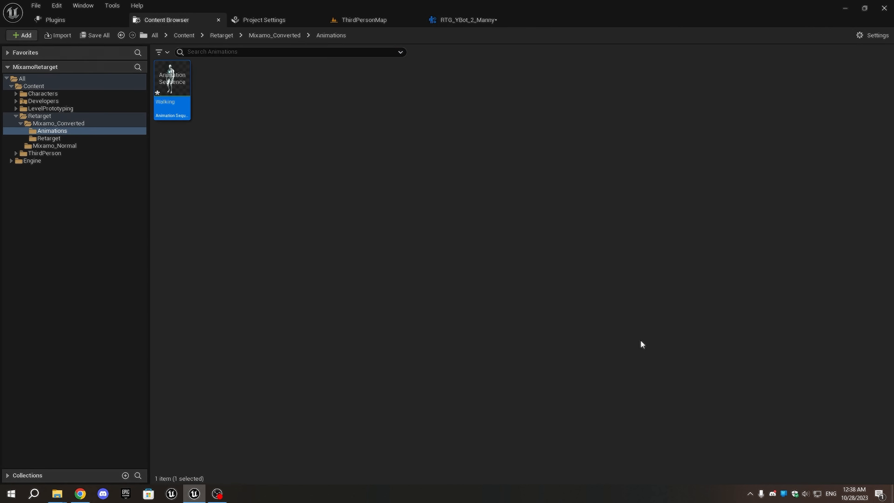
Open the exported Walking animation, switch EnableRootMotion on and back off to compare playback, and close it.
double_click(186, 78)
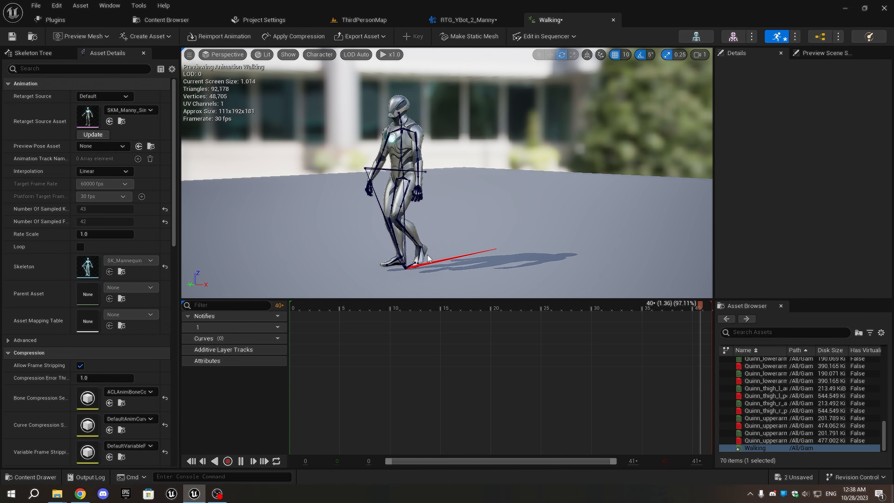
scroll(47, 421, down, 3)
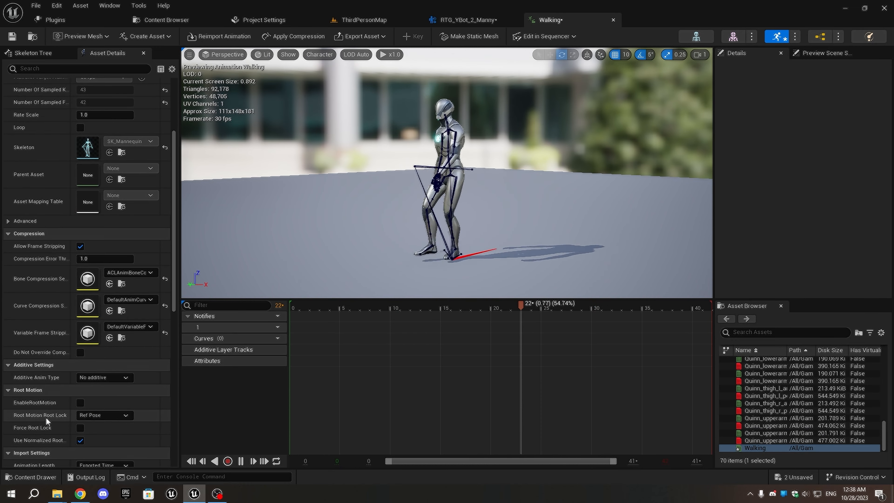
click(81, 403)
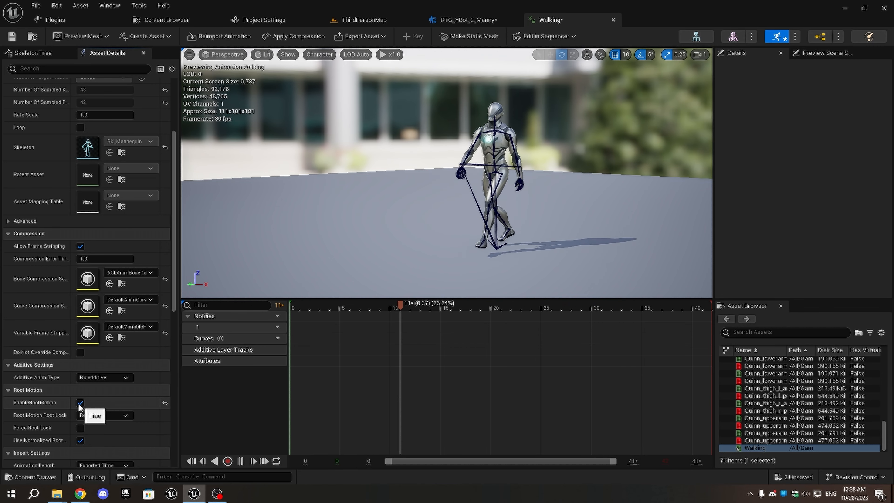
click(80, 404)
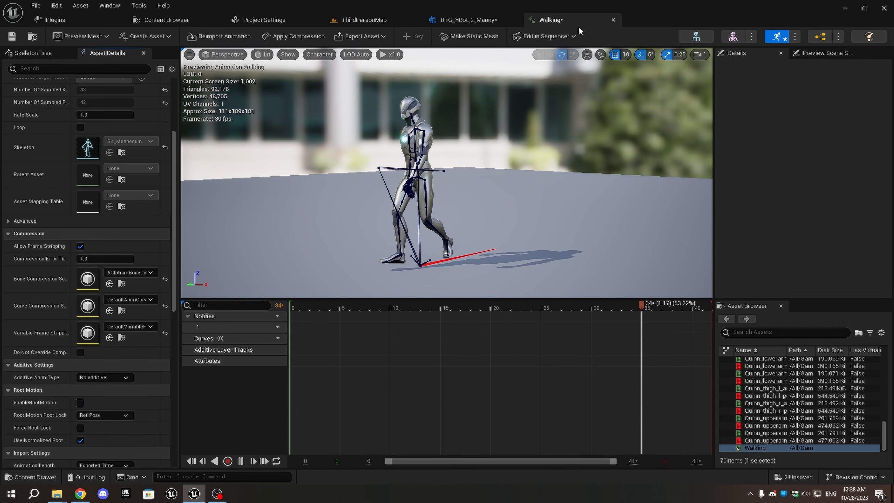
middle_click(571, 18)
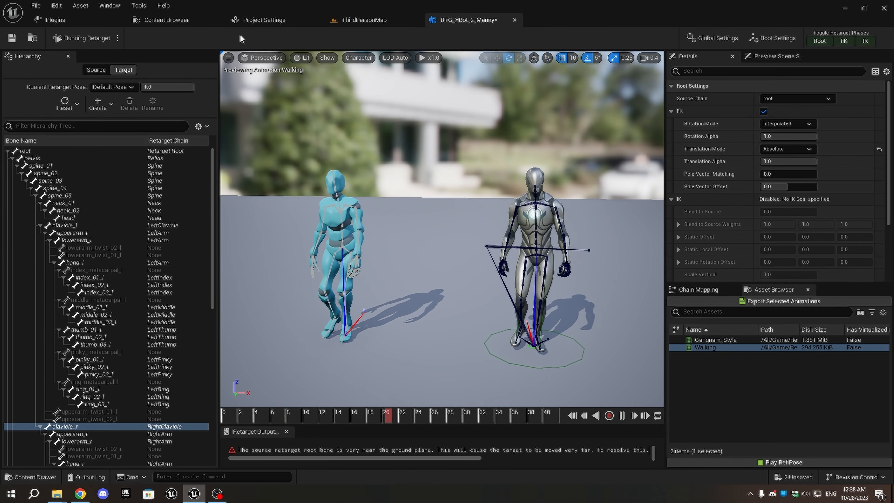
Return to the RTG_YBot_2_Manny retargeter and preview the Gangnam_Style animation on both meshes.
click(174, 19)
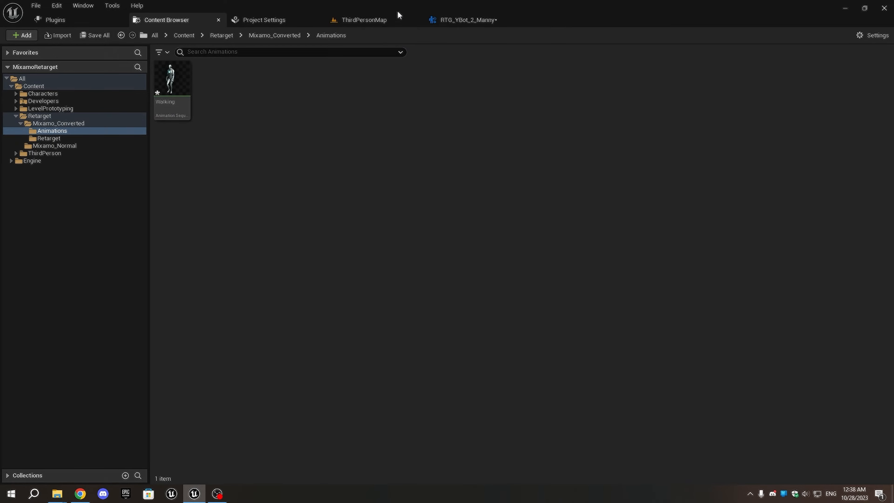
click(461, 20)
double_click(747, 342)
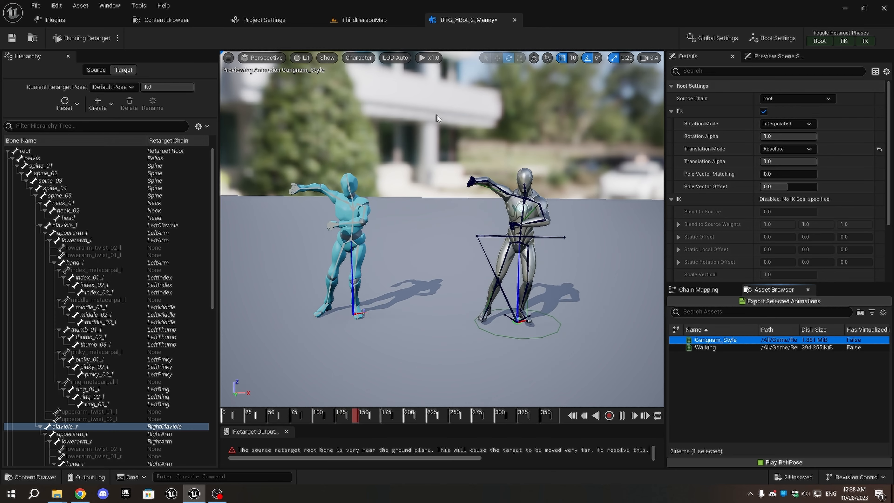
scroll(440, 229, up, 3)
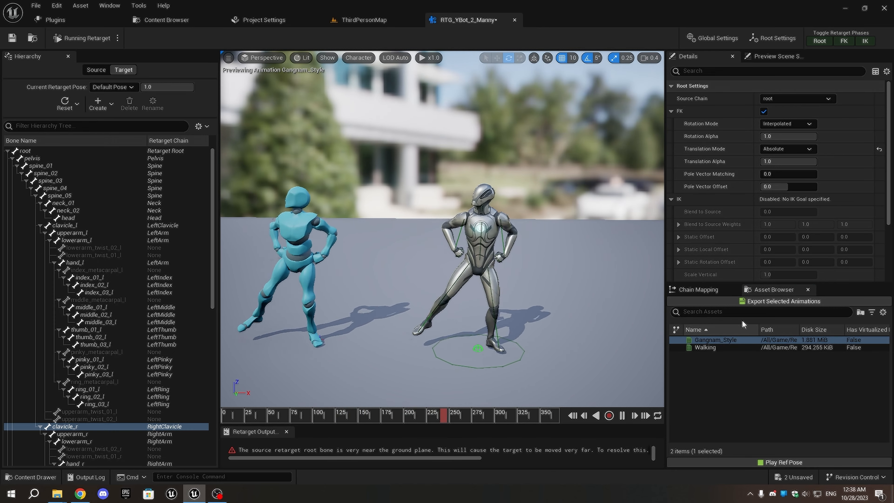
Export the retargeted Gangnam_Style animation into Mixamo_Converted/Animations, check it in its own editor, and close it.
click(780, 301)
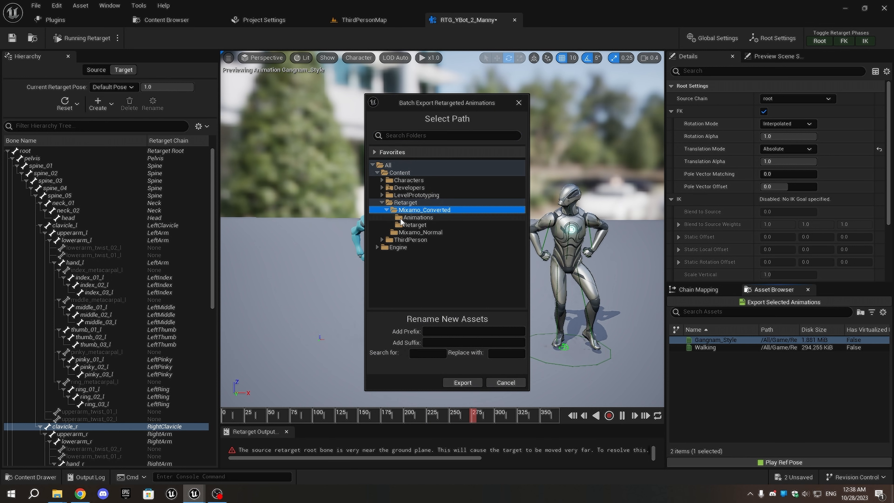
click(462, 383)
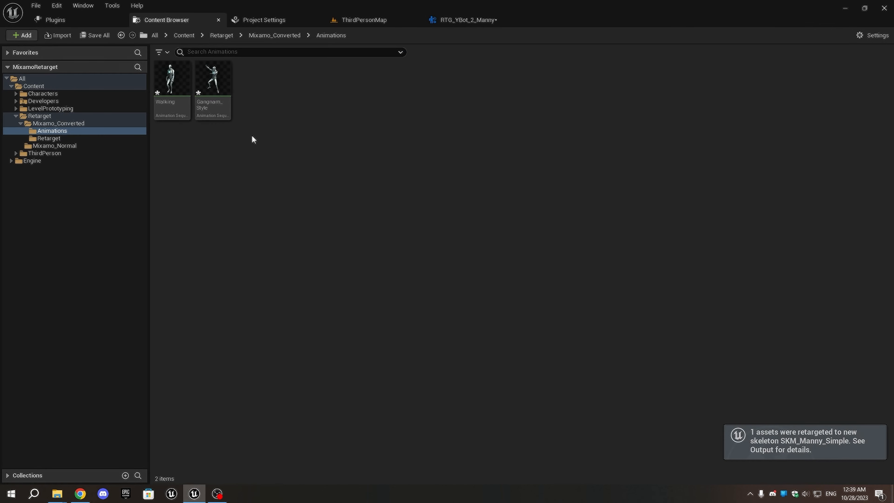
double_click(211, 82)
right_drag(472, 224, 416, 211)
scroll(91, 287, down, 10)
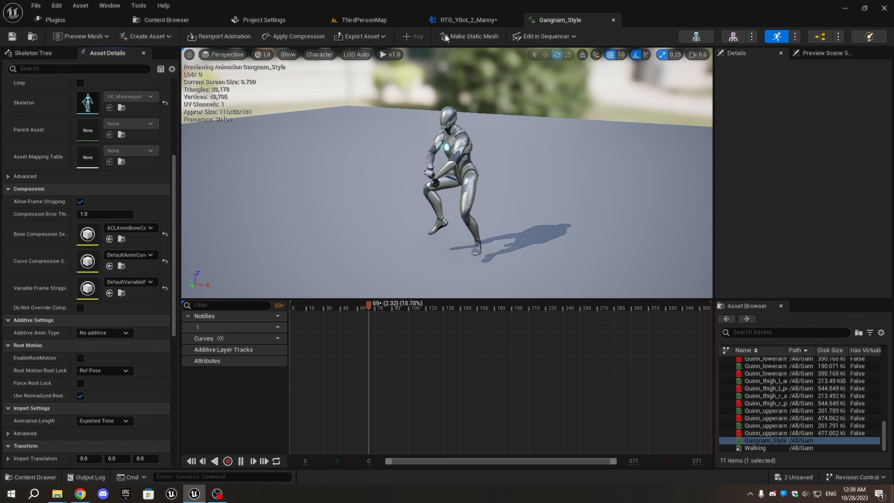
middle_click(554, 21)
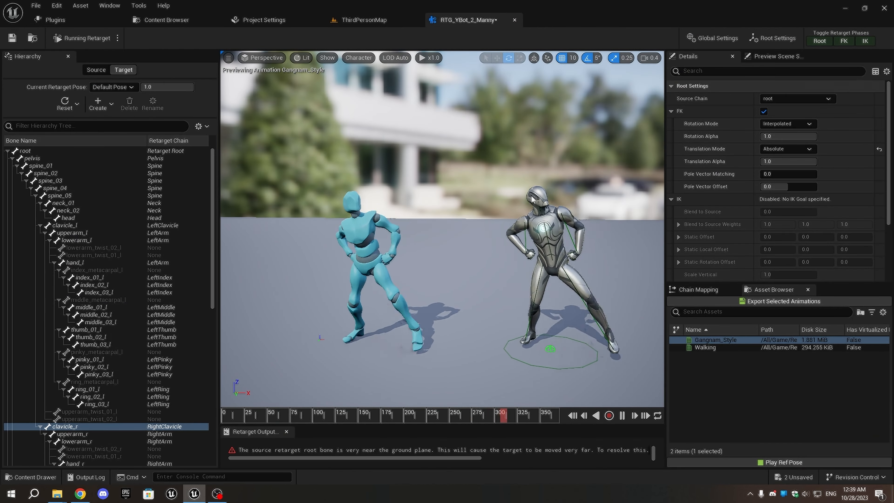
Save and close the RTG_YBot_2_Manny retargeter and save the exported Walking animation.
key(ctrl+s)
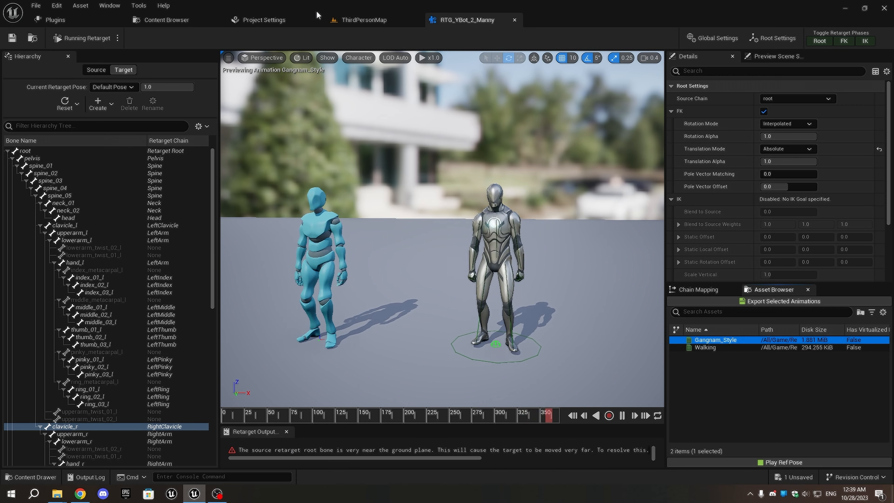
middle_click(469, 22)
click(160, 20)
click(211, 97)
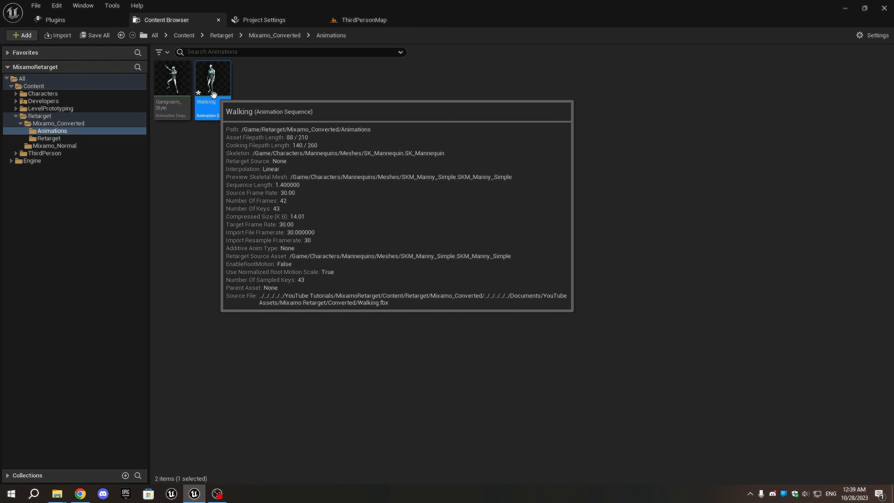
Create an IK Retargeter named RTG_Manny_2_YBot in the Mixamo_Converted/Retarget folder and open it.
click(264, 21)
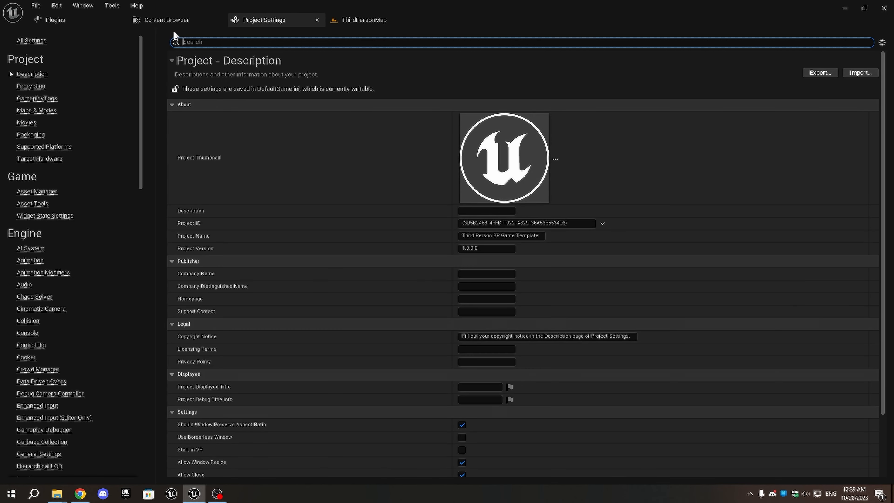
click(174, 22)
click(278, 35)
double_click(213, 84)
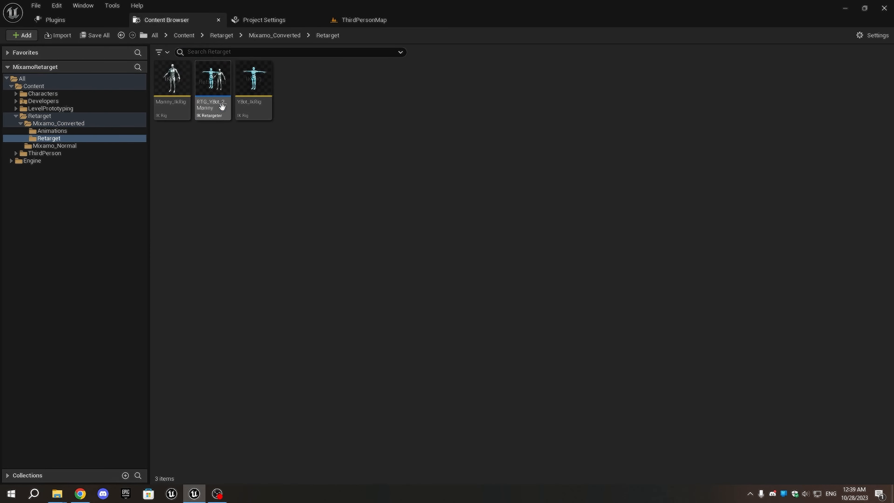
right_click(269, 164)
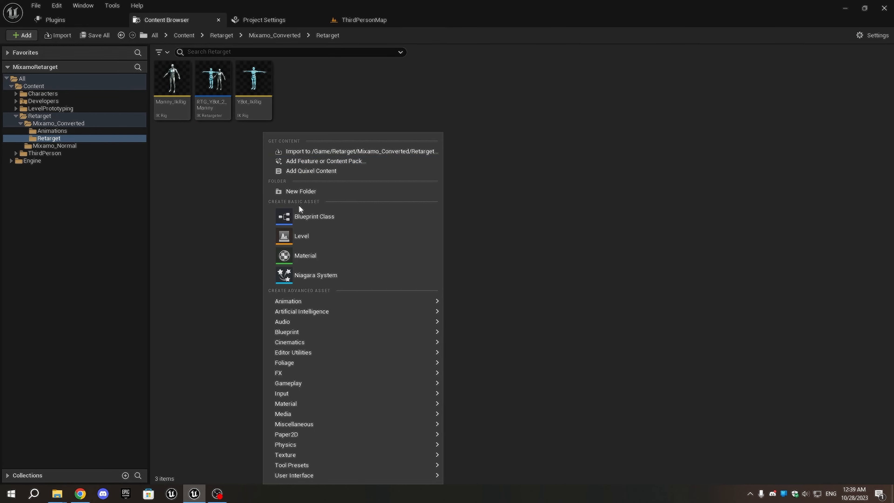
mouse_move(317, 302)
mouse_move(470, 466)
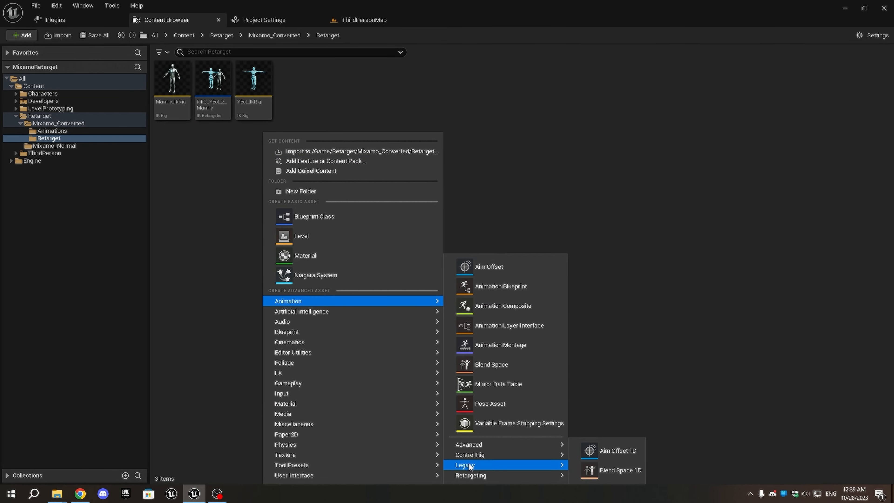
click(617, 451)
text(R)
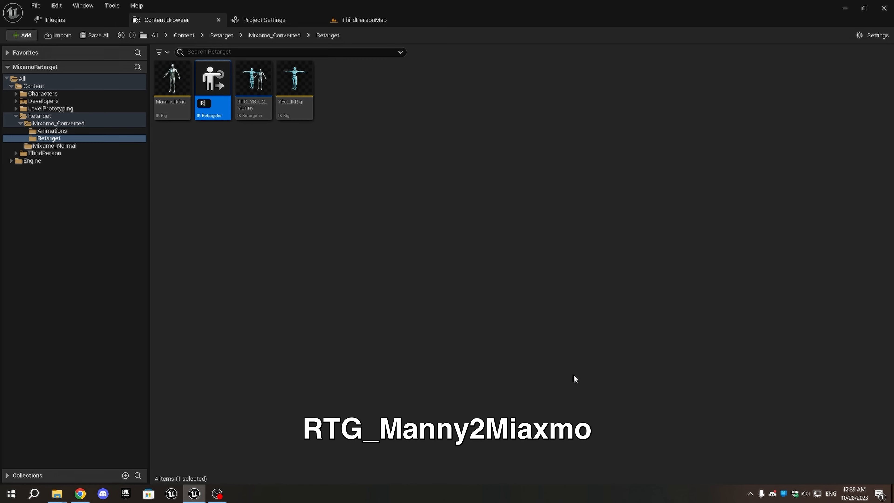
text(TG_Manny)
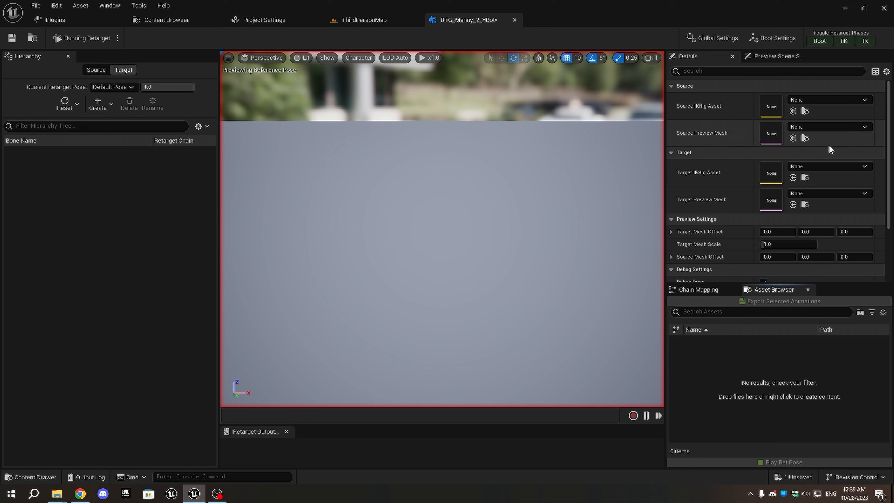
Assign Manny_IkRig as the source and YBot_IkRig as the target, declining the root height offset for both.
click(828, 100)
click(826, 249)
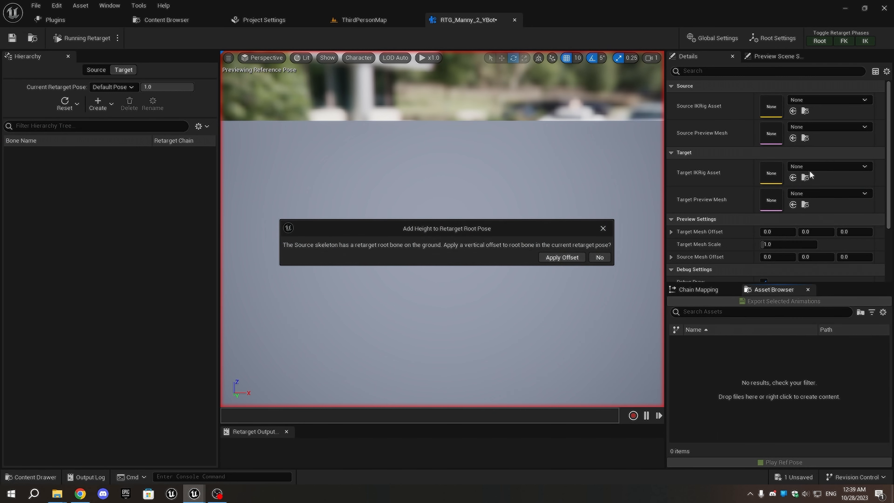
click(601, 257)
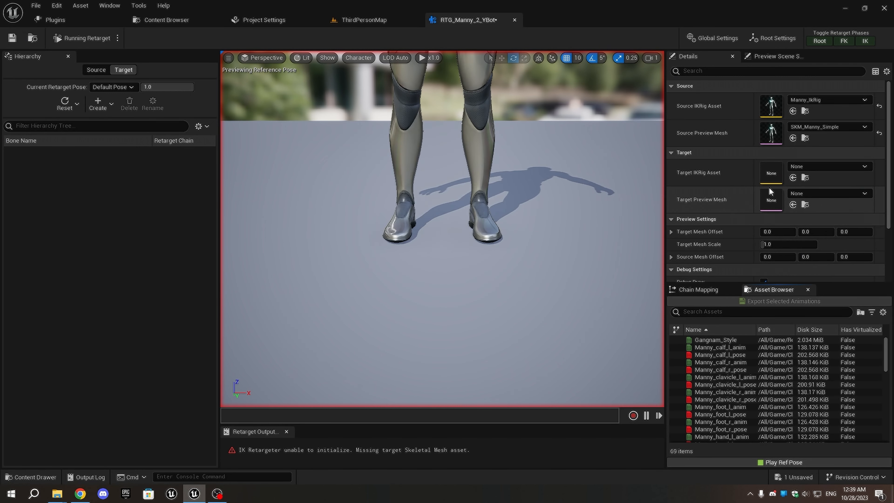
click(810, 167)
click(813, 334)
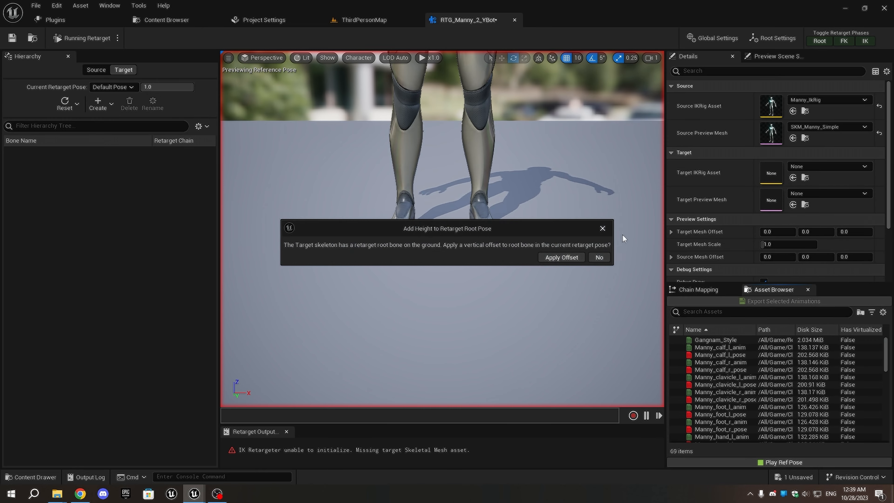
click(606, 259)
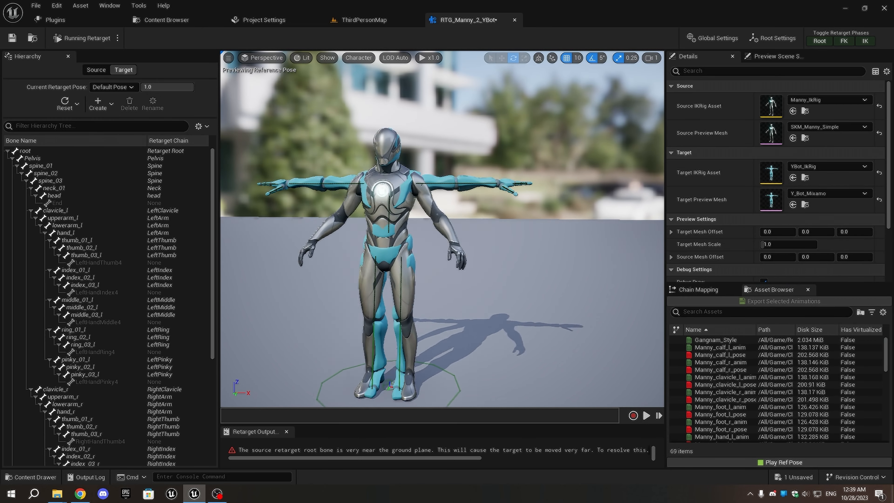
Set the viewport's bone drawing to All Hierarchy.
scroll(528, 247, down, 3)
mouse_move(528, 247)
right_down()
mouse_move(530, 259)
mouse_move(520, 249)
mouse_move(531, 253)
right_up()
key(s)
scroll(528, 253, down, 1)
key(w)
key(s)
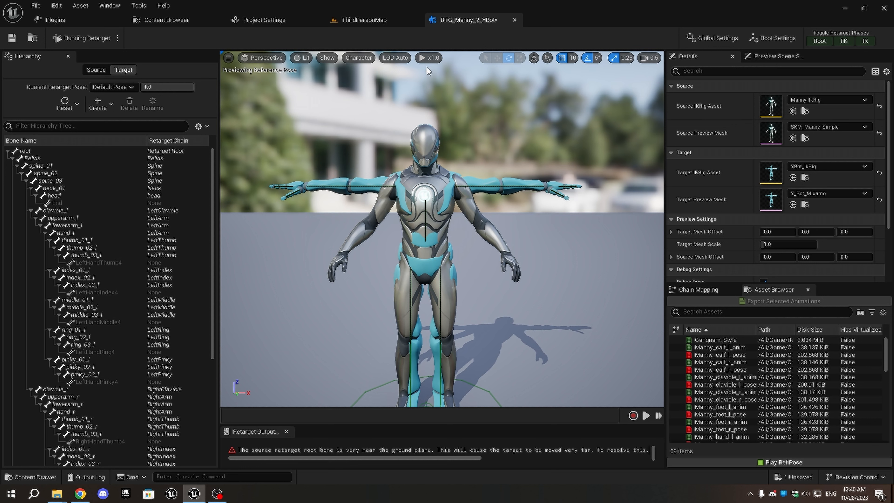
click(362, 59)
mouse_move(371, 106)
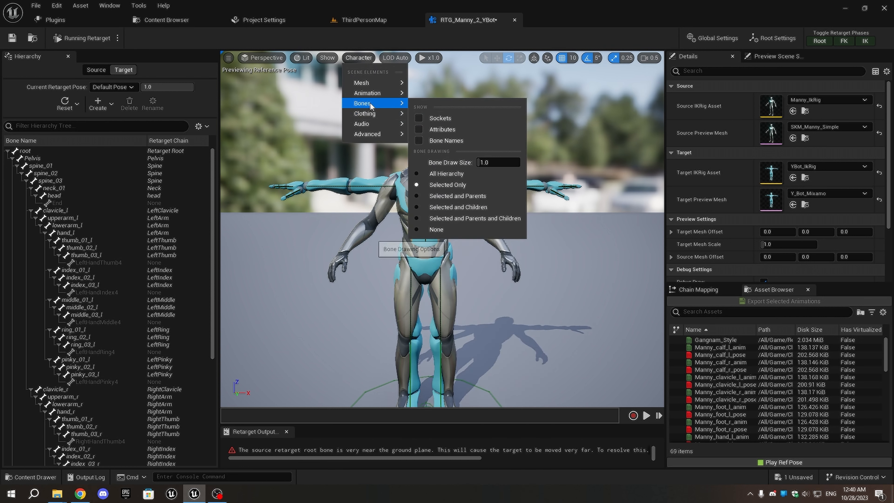
click(431, 176)
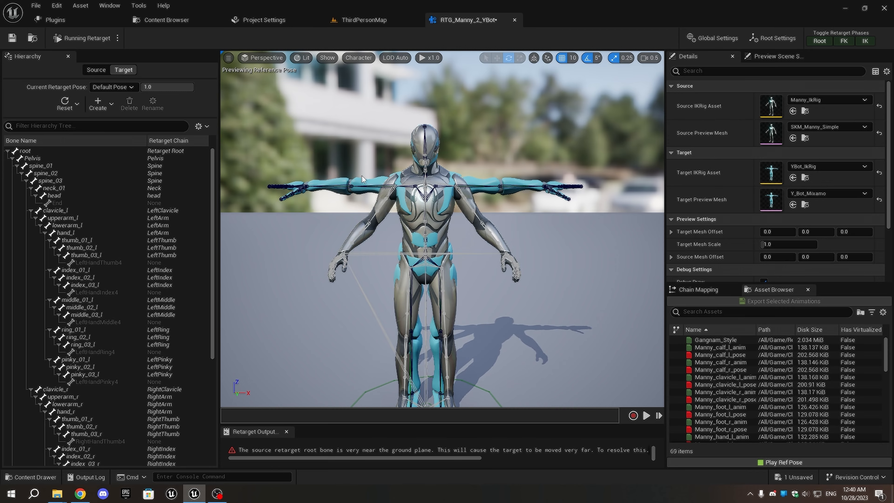
Switch to editing the target retarget pose and rotate Y Bot's upperarm_r down to align with Manny's arm.
scroll(356, 173, up, 3)
right_drag(356, 172, 349, 141)
key(w)
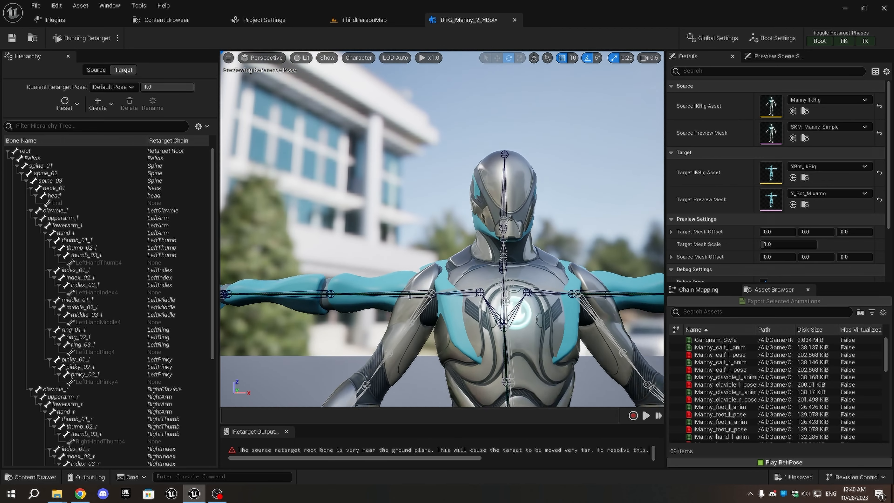
right_drag(445, 141, 445, 187)
key(s)
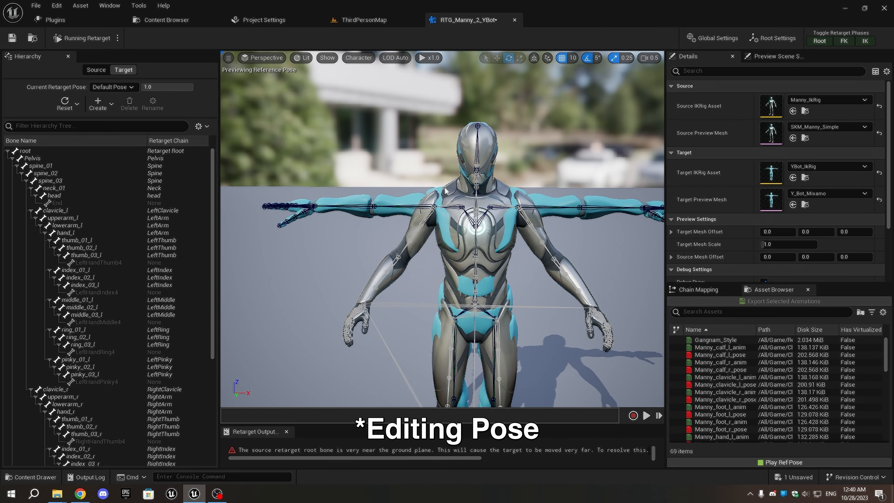
click(133, 63)
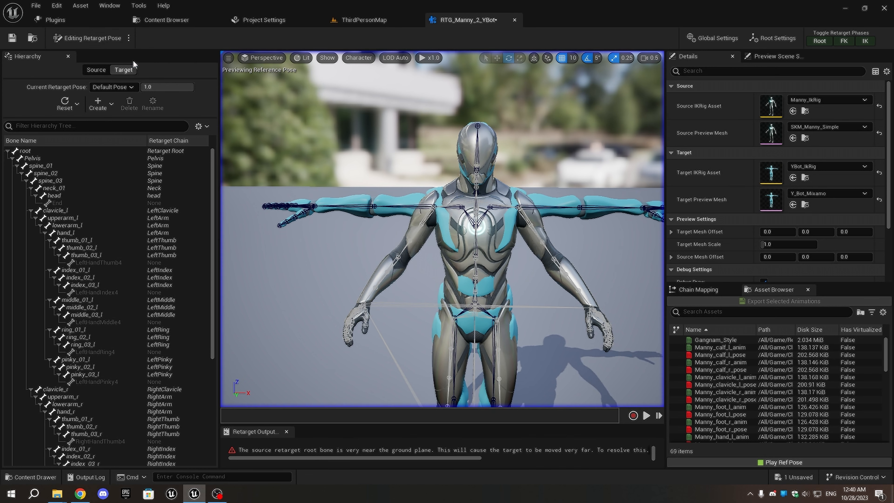
key(w)
right_drag(497, 175, 496, 174)
key(s)
key(a)
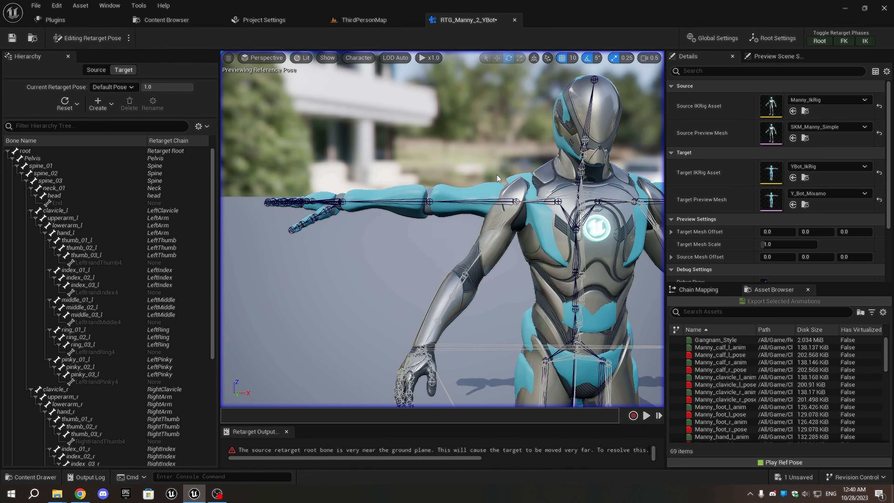
click(478, 195)
drag(480, 173, 452, 212)
Rotate Y Bot's lowerarm_r forward by 40° to match Manny's right forearm.
key(a)
right_drag(452, 212, 553, 227)
key(w)
click(383, 273)
drag(408, 273, 437, 292)
Rotate Y Bot's upperarm_l down by 45° to line up with Manny's left arm.
key(d)
right_drag(437, 293, 457, 291)
key(a)
key(w)
key(s)
right_drag(405, 273, 274, 270)
key(s)
key(d)
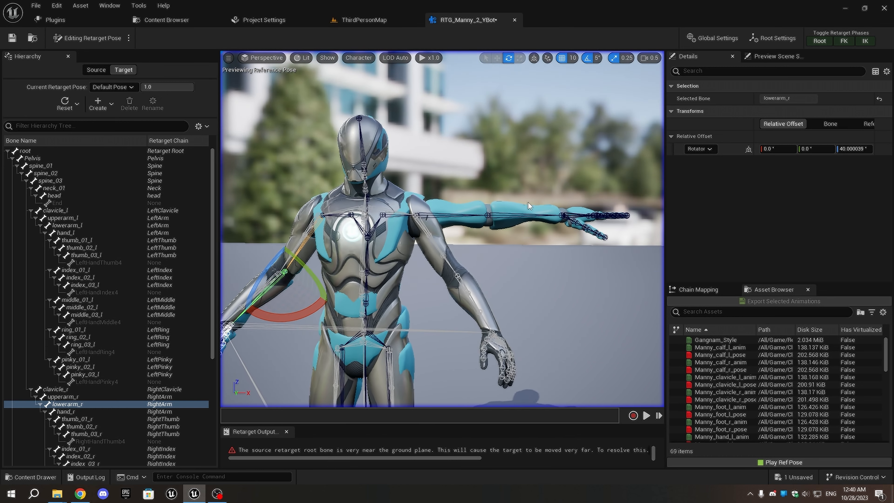
click(454, 217)
drag(455, 222, 458, 247)
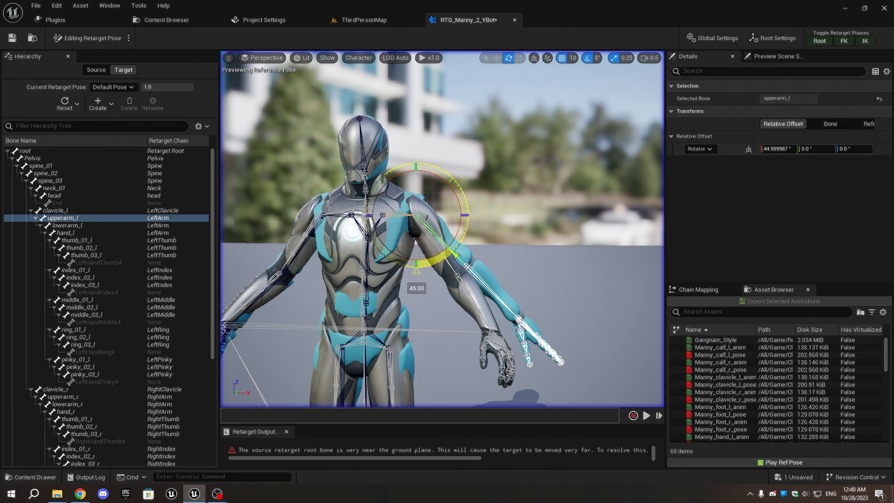
Rotate Y Bot's lowerarm_l by -40° to match Manny's left forearm.
key(a)
right_drag(515, 258, 409, 260)
key(d)
click(473, 253)
drag(466, 264, 461, 263)
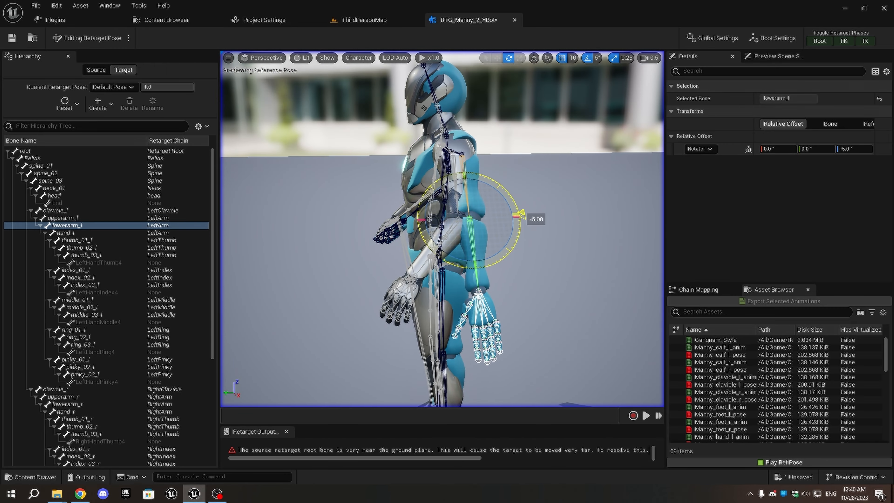
Rotate thigh_r outward by about 3.5° and thigh_l by about -3.2° to match Manny's legs.
right_drag(458, 261, 524, 303)
key(a)
key(d)
key(a)
key(q)
right_drag(432, 247, 424, 208)
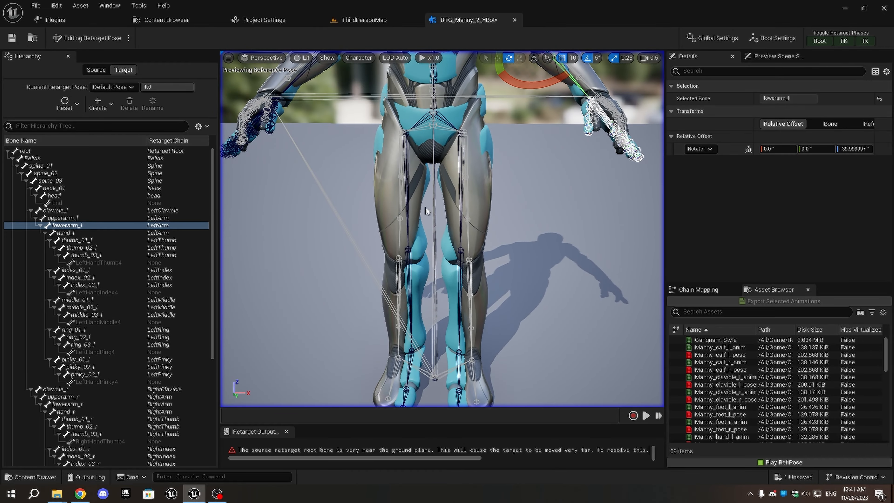
click(407, 203)
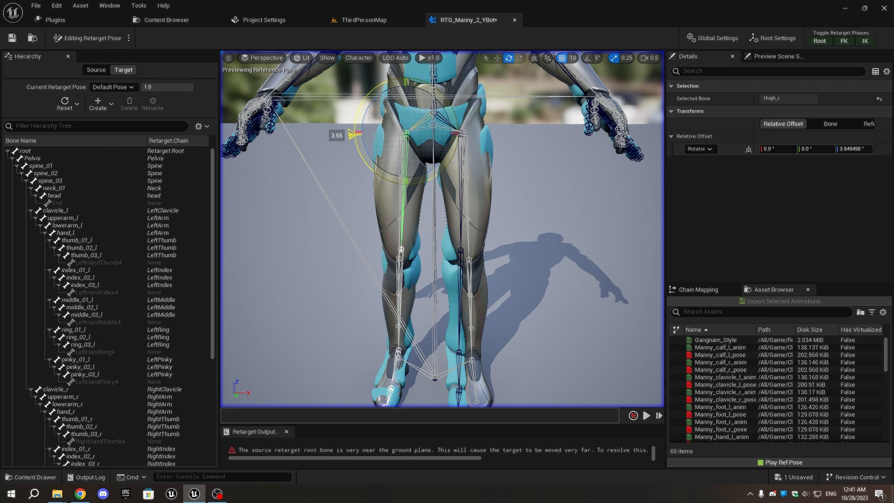
click(456, 184)
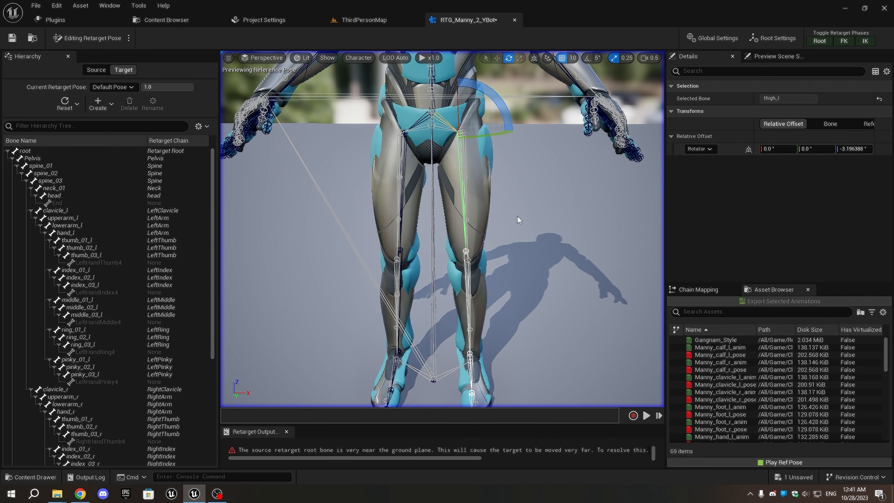
Show the retarget pose and set the Target Mesh Offset X to 150 to separate the two meshes.
key(s)
right_drag(517, 215, 518, 195)
key(s)
key(w)
key(s)
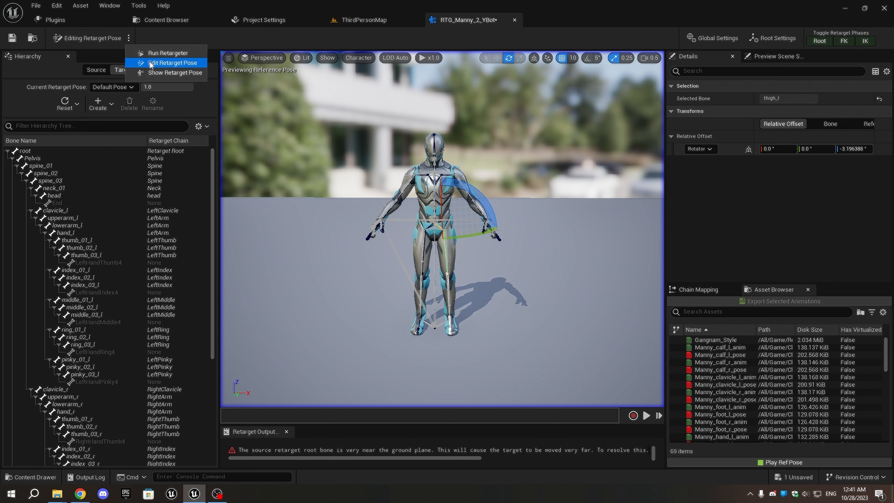
click(154, 73)
right_drag(509, 228, 510, 216)
key(w)
click(585, 242)
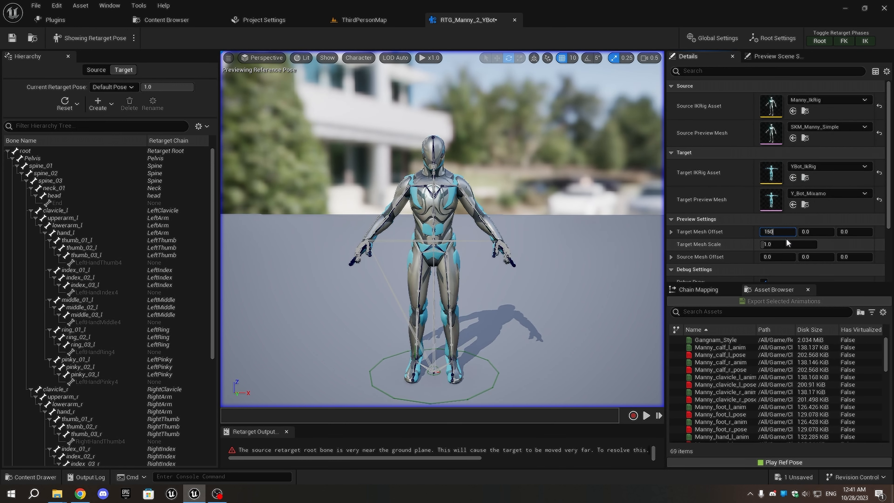
key(Return)
Run the retargeter and preview the MM_Run_Fwd animation on both meshes.
key(d)
right_drag(568, 254, 567, 243)
key(w)
key(s)
key(s)
key(s)
key(w)
scroll(774, 387, down, 10)
click(714, 384)
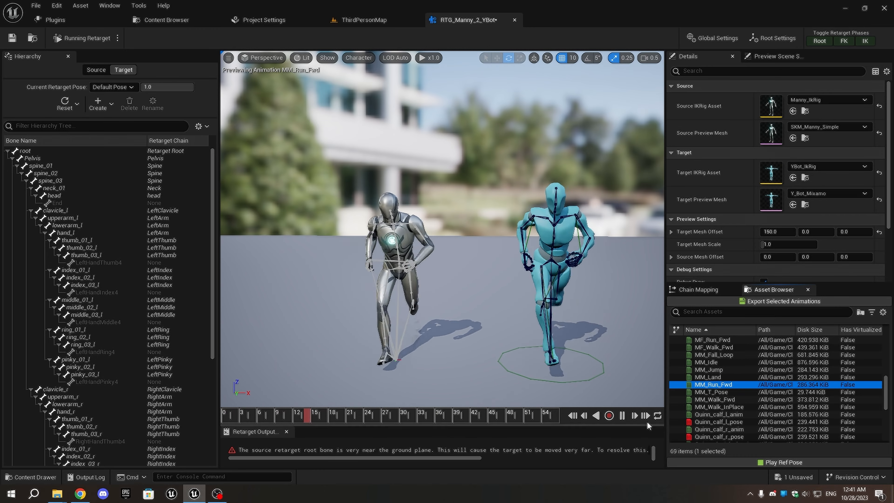
Try the Absolute FK Translation Mode on the root chain and reset it to its default.
click(697, 290)
click(687, 334)
click(788, 149)
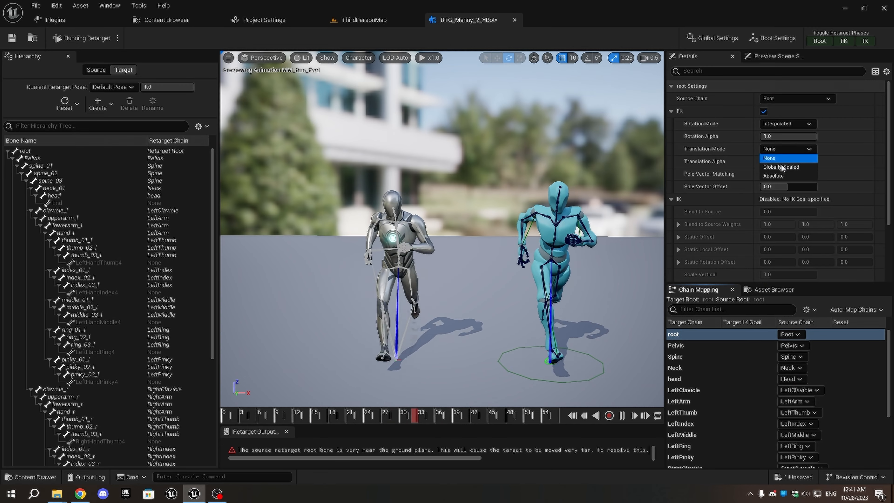
click(775, 175)
click(880, 149)
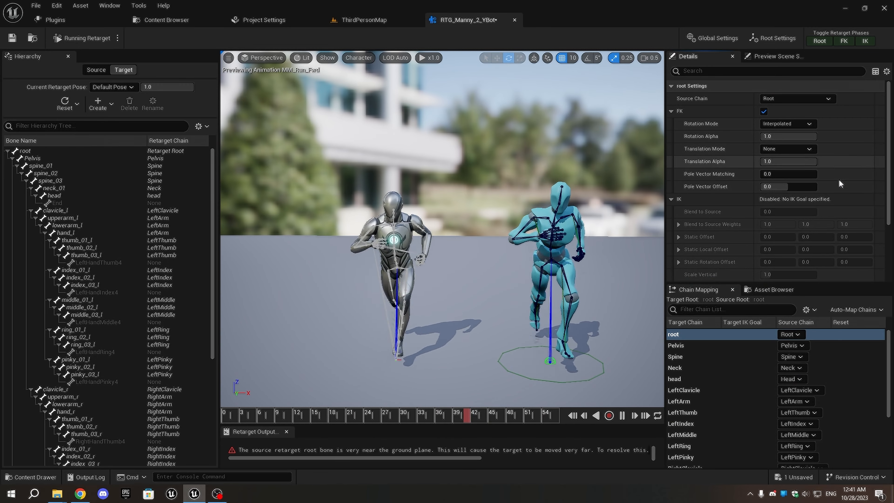
Set the Pelvis chain's FK Translation Mode to Absolute.
click(687, 345)
click(788, 148)
click(775, 175)
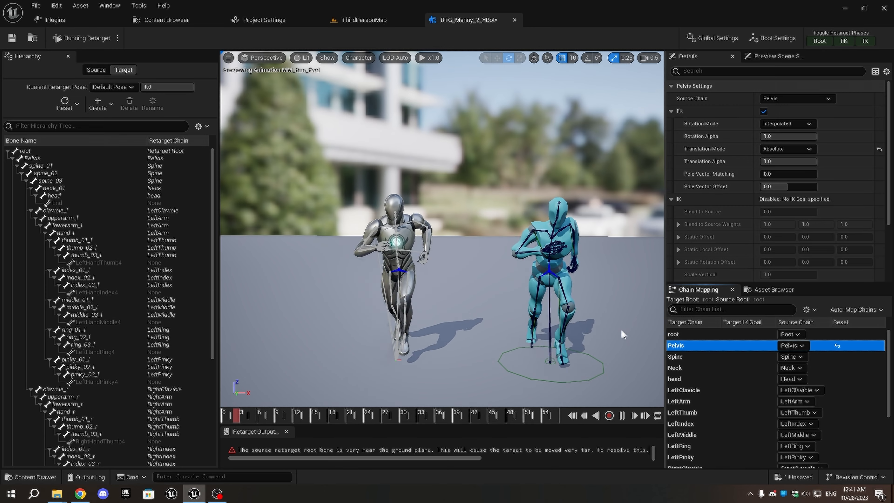
Preview the MM_Land, MM_Jump, MM_Idle, MM_Run_Fwd and MM_Walk_InPlace animations on both meshes in the retargeter.
click(769, 290)
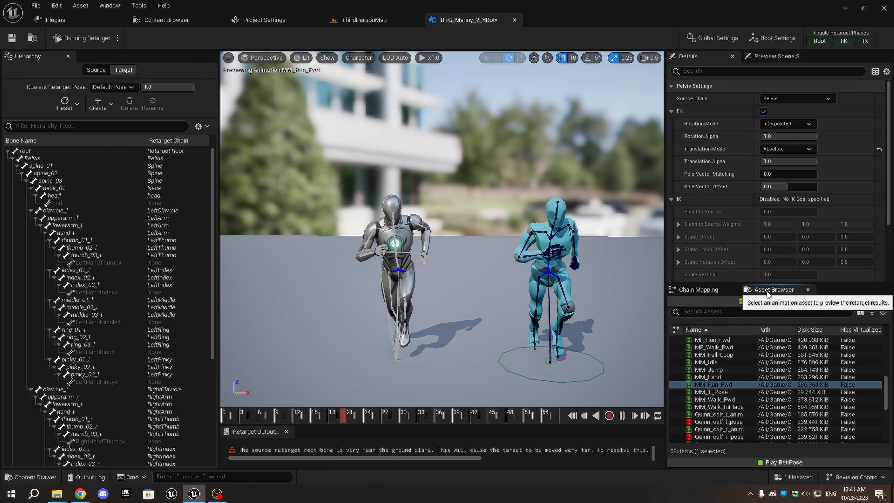
click(716, 376)
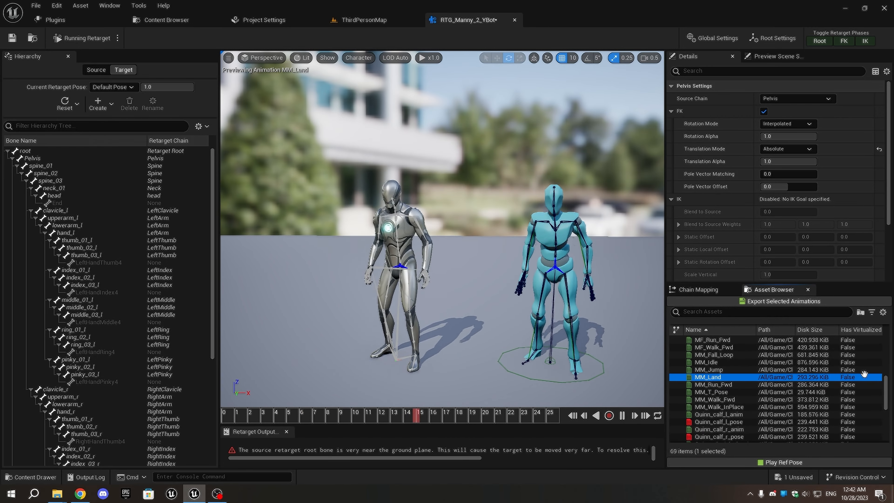
click(829, 370)
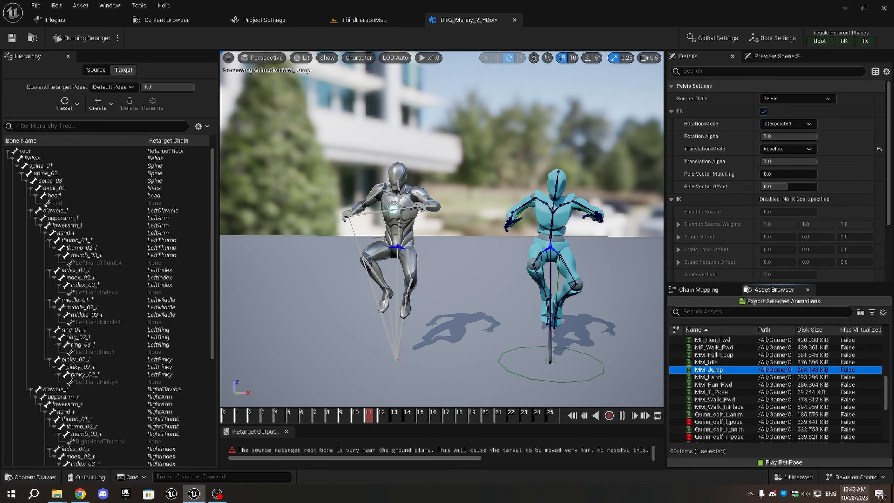
click(719, 362)
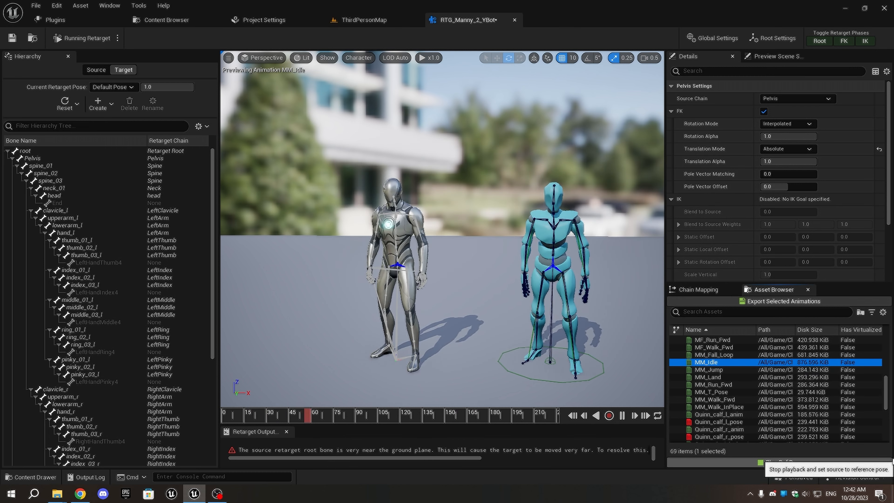
click(713, 384)
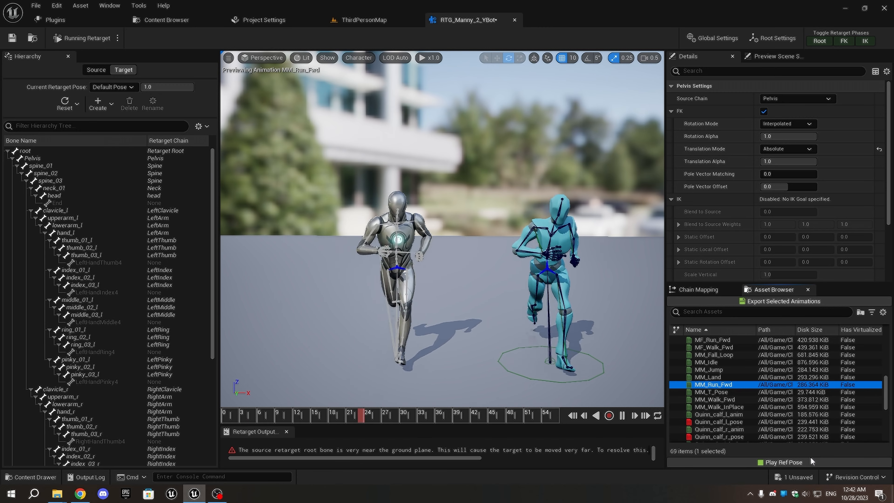
click(736, 406)
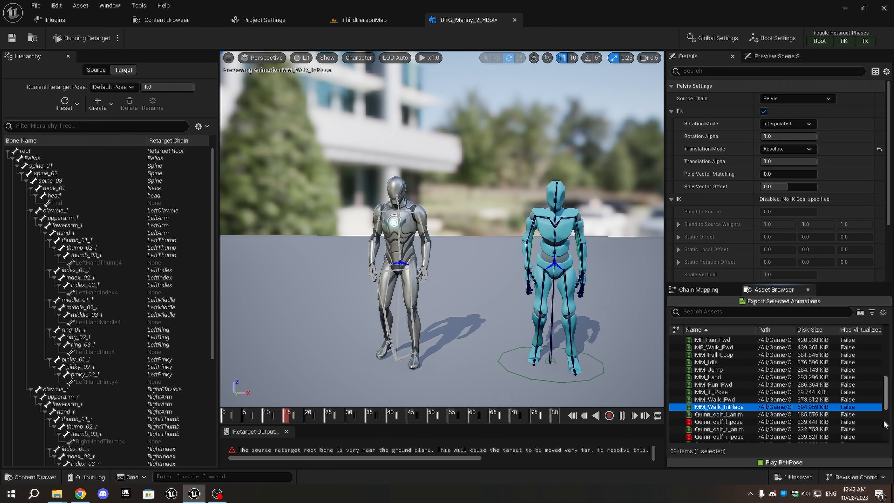
Close the retargeter and create a folder named YBotAnims inside Mixamo_Converted.
click(514, 20)
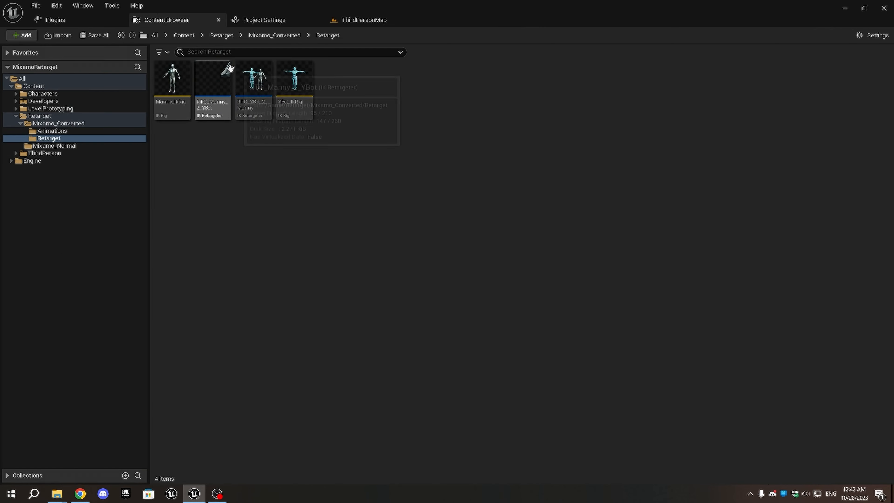
click(271, 35)
right_click(190, 162)
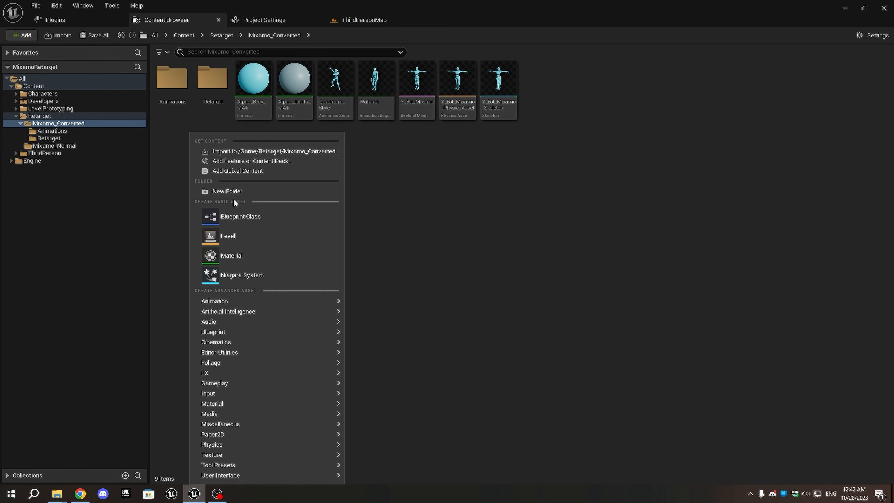
click(235, 191)
text(YB)
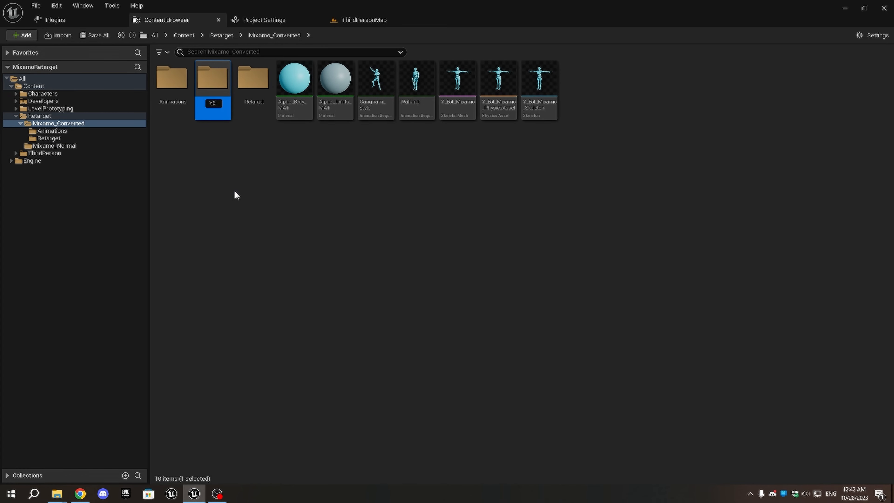
text(ot)
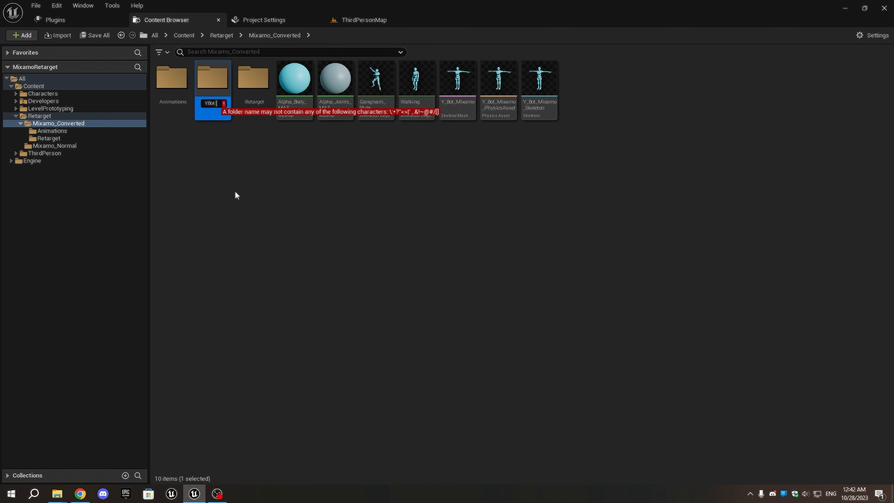
key(BackSpace)
text(Anims)
key(Return)
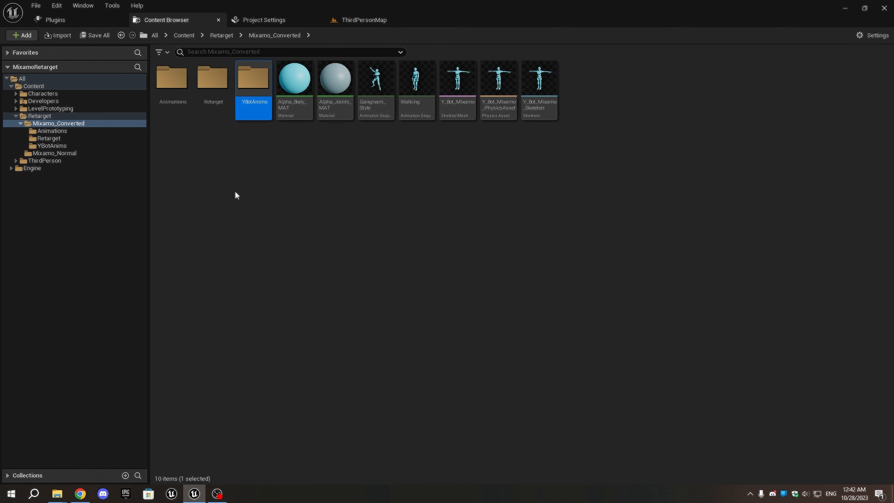
Find ABP_Manny in Characters/Mannequins/Animations and start Duplicate and Retarget Animation Assets/Blueprints on it.
click(59, 94)
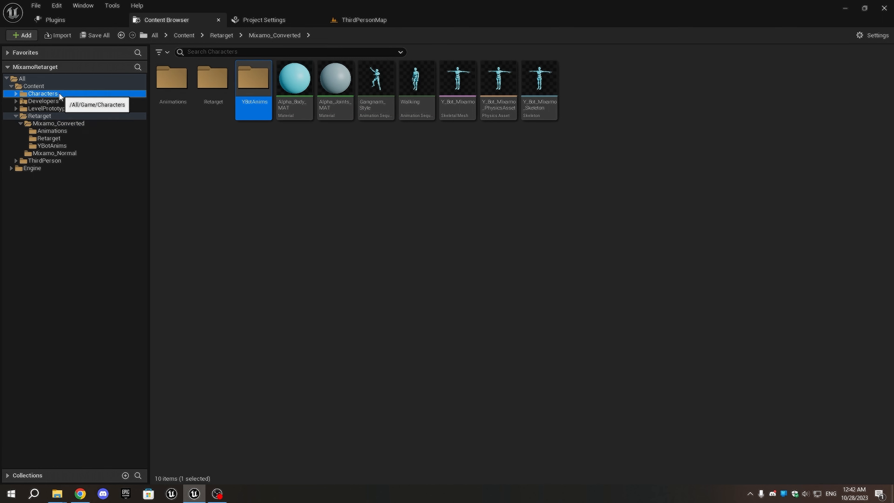
click(213, 81)
double_click(213, 81)
click(296, 99)
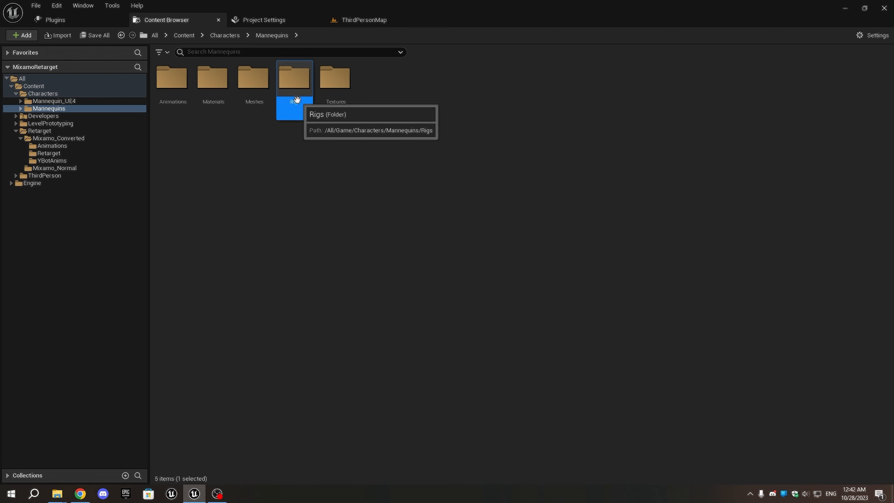
double_click(297, 99)
click(284, 37)
double_click(172, 79)
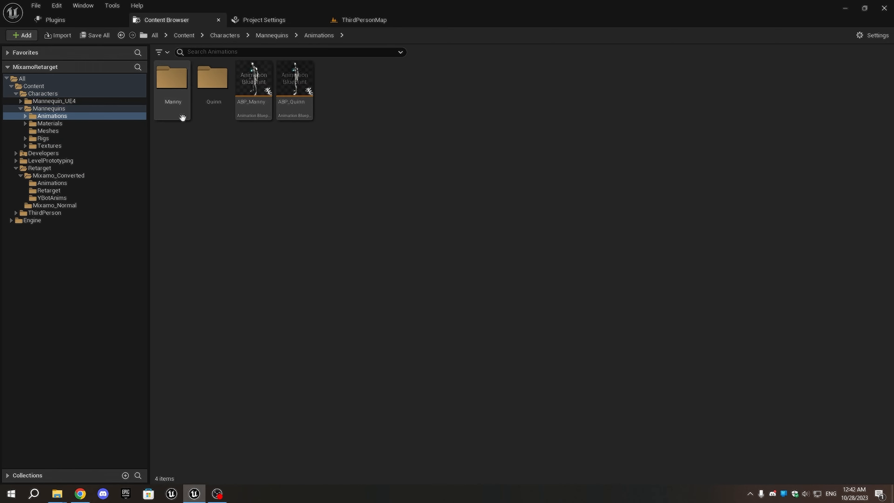
right_click(256, 106)
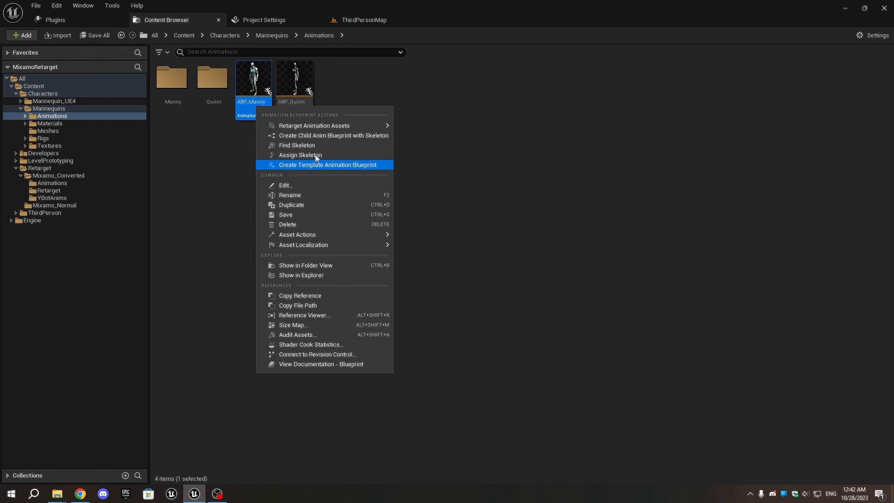
mouse_move(335, 130)
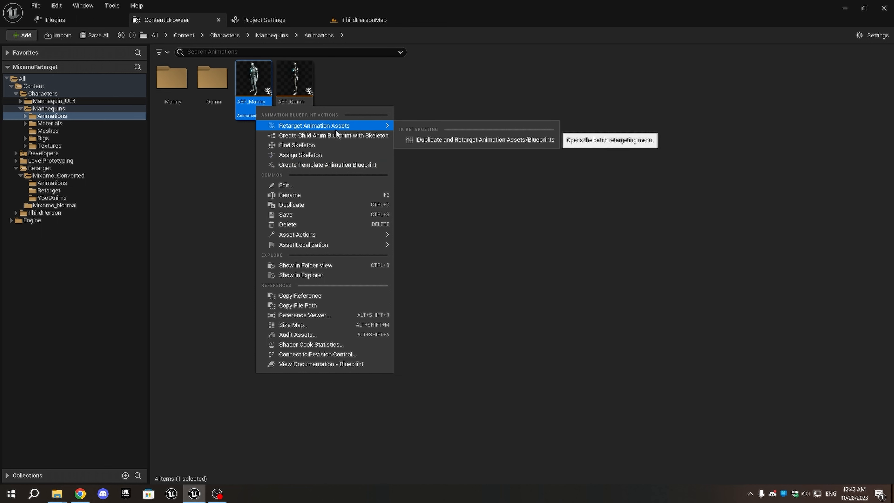
click(434, 142)
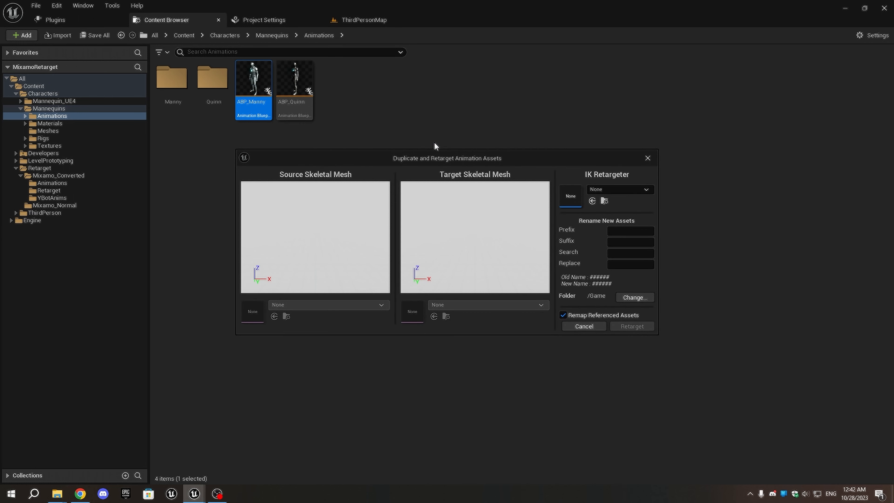
Use RTG_Manny_2_YBot as the IK Retargeter and set the export folder to Retarget/Mixamo_Converted/YBotAnims.
click(637, 192)
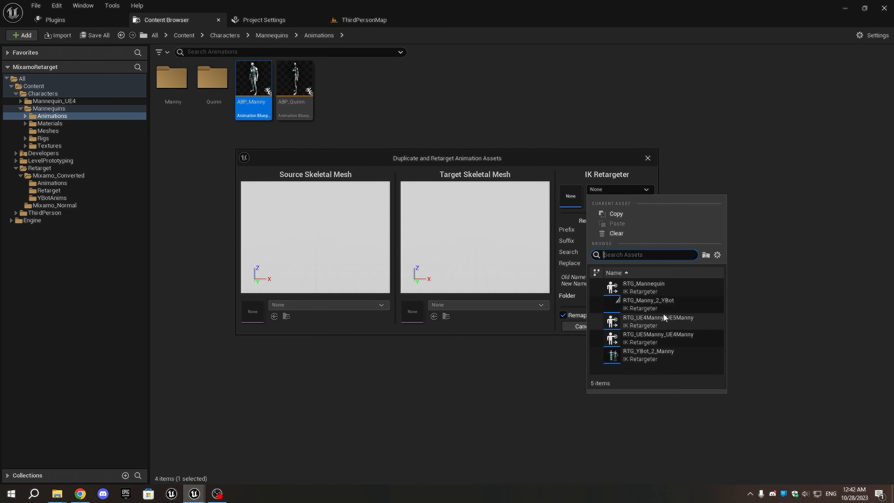
click(676, 304)
click(635, 298)
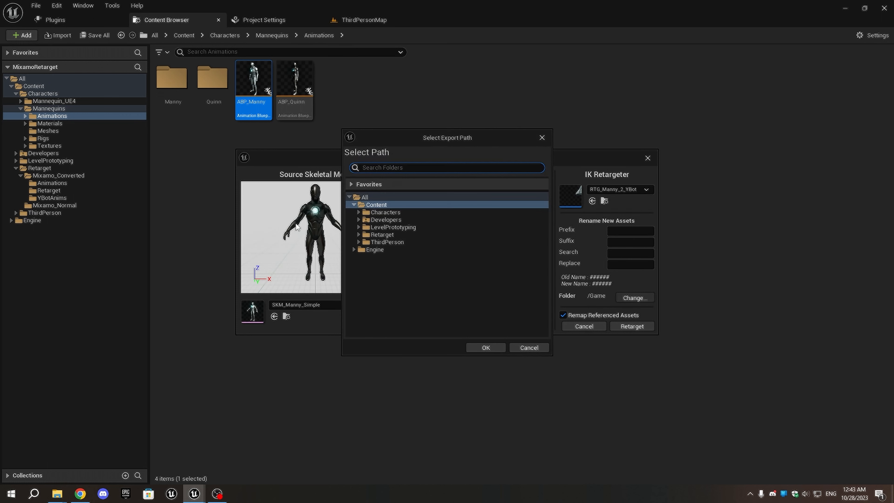
click(358, 235)
click(363, 242)
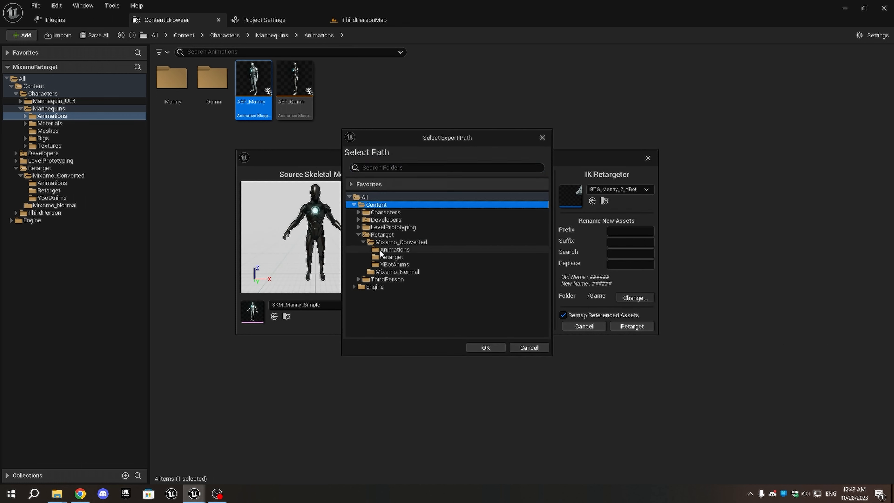
click(363, 242)
click(394, 249)
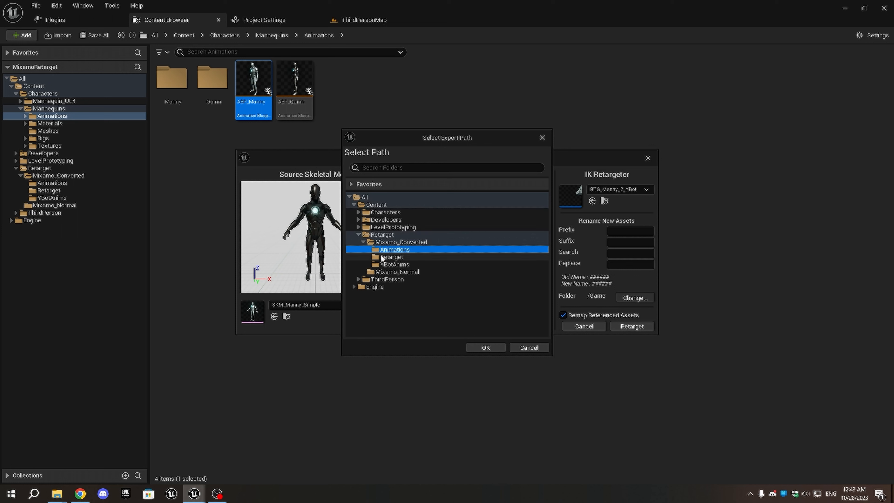
click(387, 263)
click(485, 349)
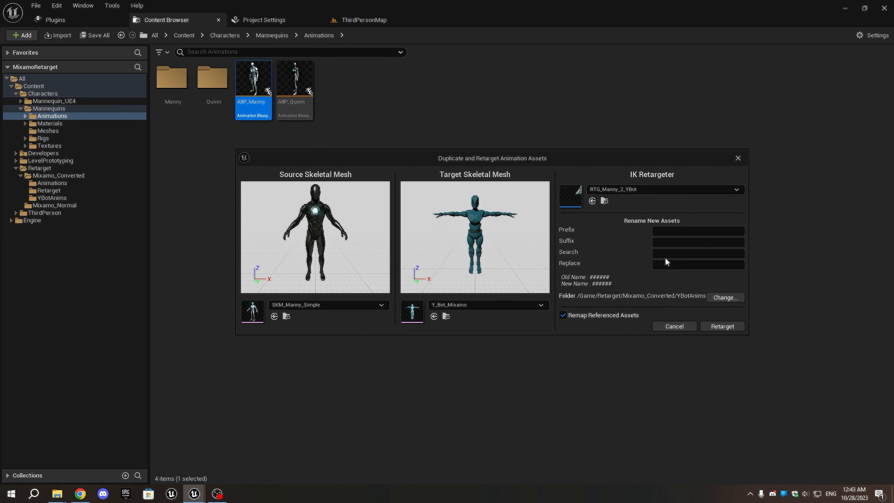
Replace Manny with YBot in the new asset names and retarget the animation blueprint with its referenced assets.
text(Manny)
click(669, 261)
click(726, 327)
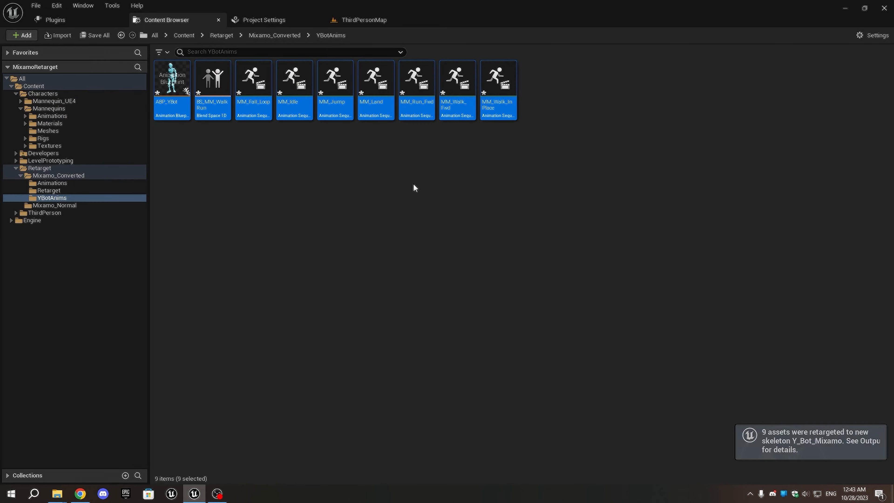
Open the retargeted BS_MM_WalkRun blend space and move its preview point close to the maximum speed of 500.
click(316, 178)
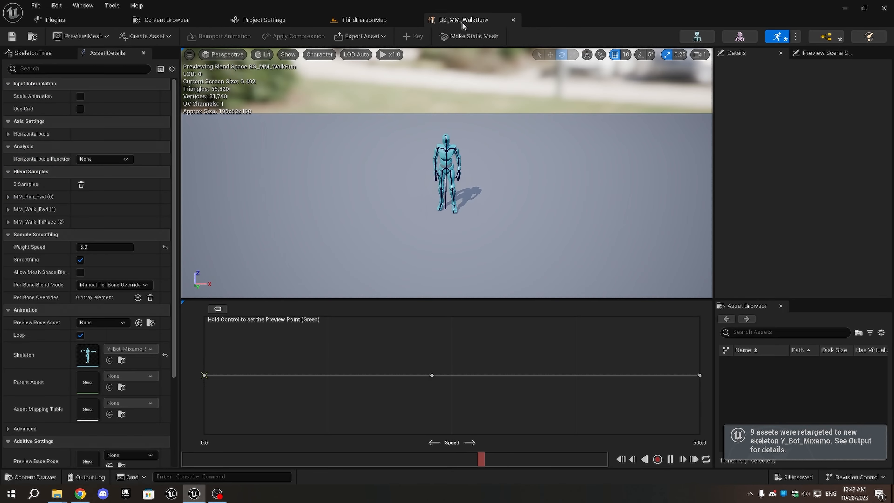
scroll(446, 209, up, 2)
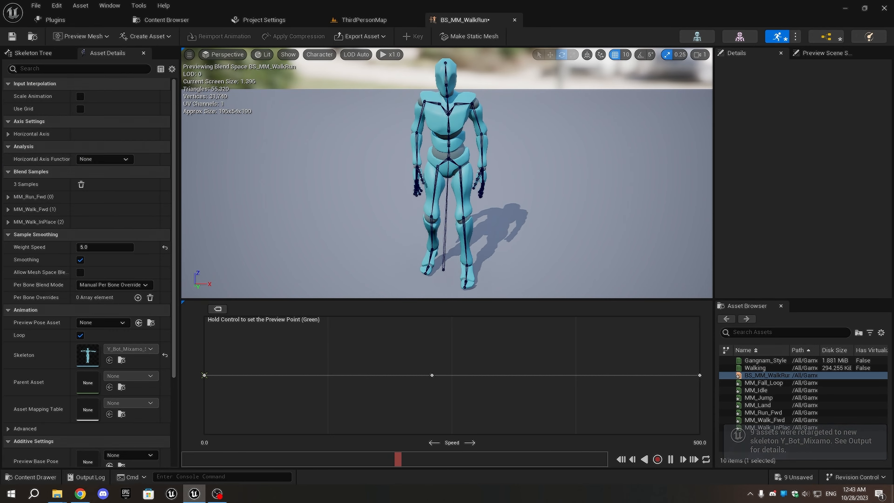
mouse_move(489, 209)
right_down()
mouse_move(488, 233)
mouse_move(489, 209)
right_up()
key(ctrl)
ctrl+drag(239, 382, 666, 404)
Hide the bones in the blend space preview and set the playback speed to x0.75.
click(320, 55)
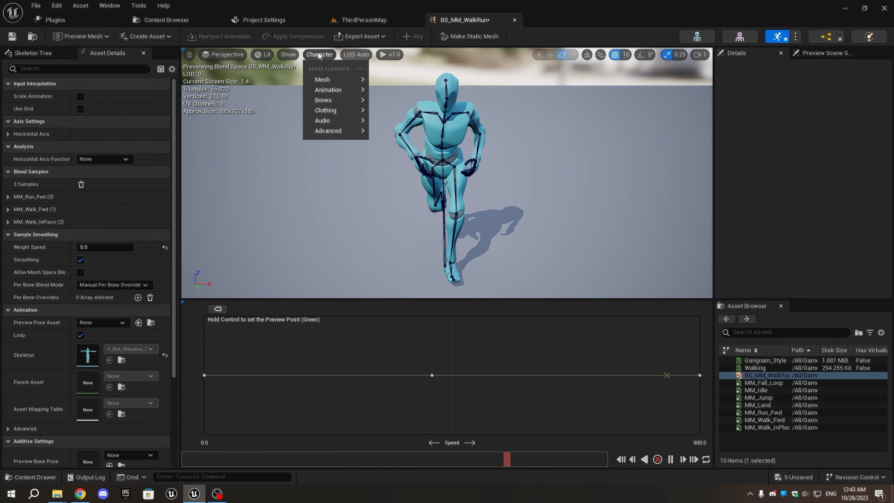
mouse_move(335, 100)
click(397, 181)
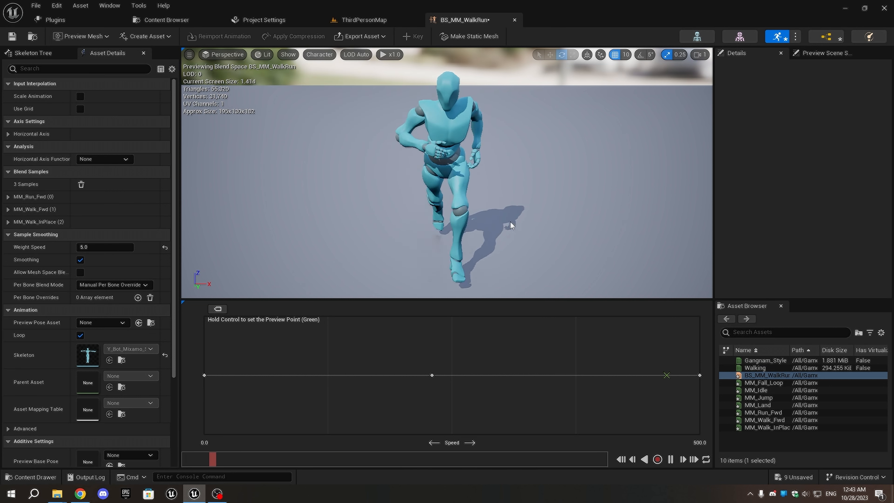
click(390, 54)
click(403, 109)
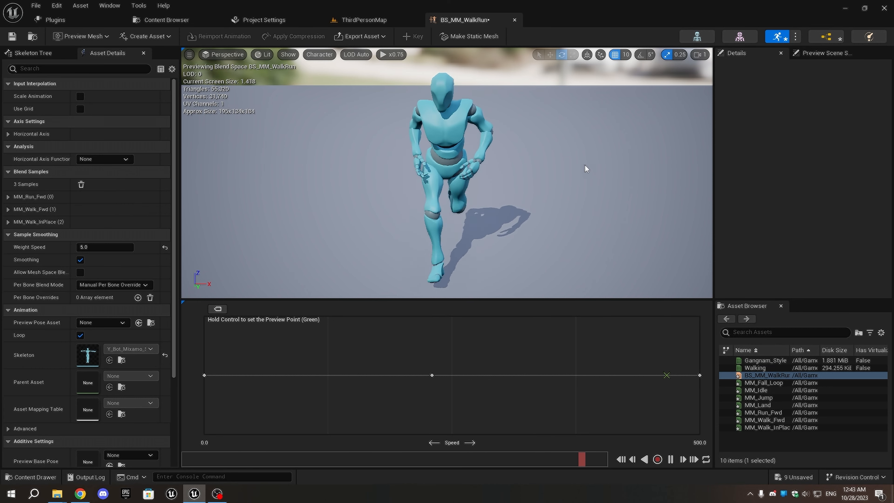
Close the blend space and open the retargeted MM_Land animation from the YBotAnims folder.
middle_click(478, 25)
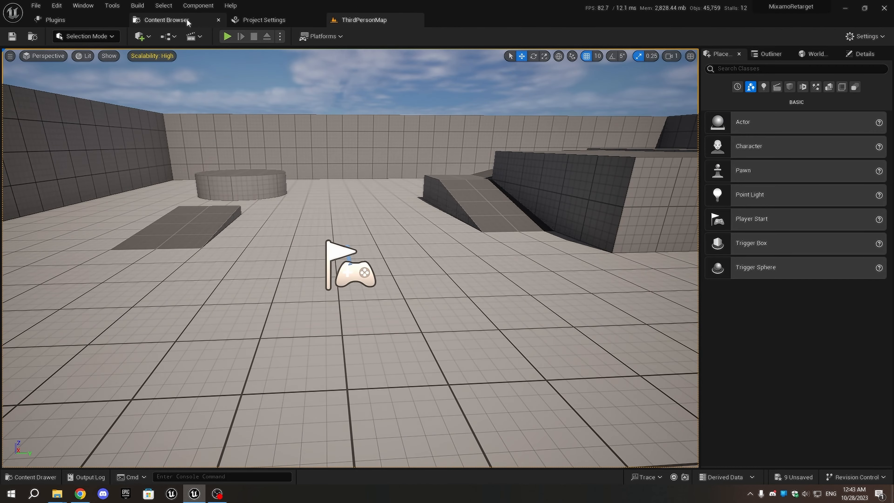
click(167, 20)
double_click(376, 79)
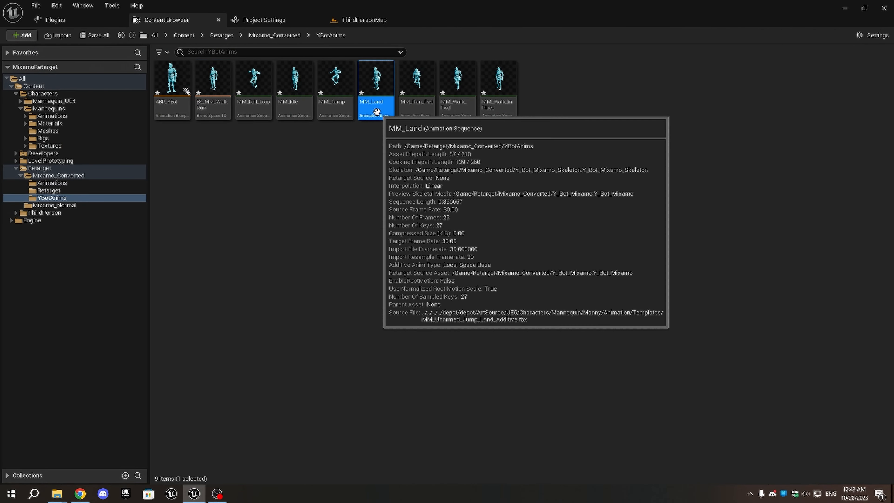
drag(459, 38, 462, 22)
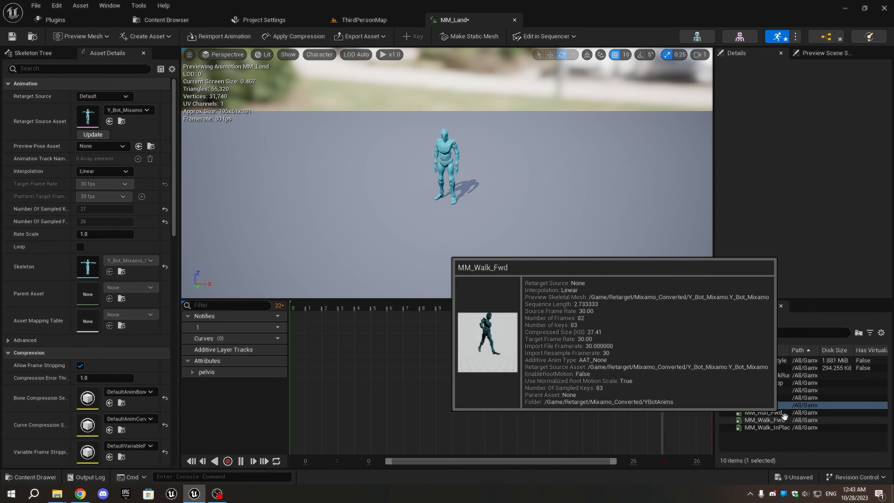
Preview the retargeted MM_Walk_Fwd, MM_Walk_InPlace, MM_Run_Fwd, MM_Jump, MM_Idle and MM_Fall_Loop animations on Y Bot.
click(828, 419)
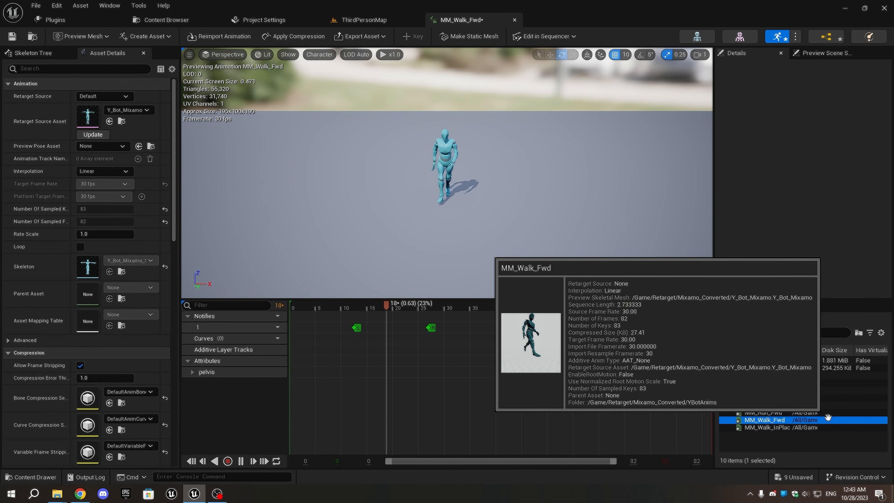
click(838, 427)
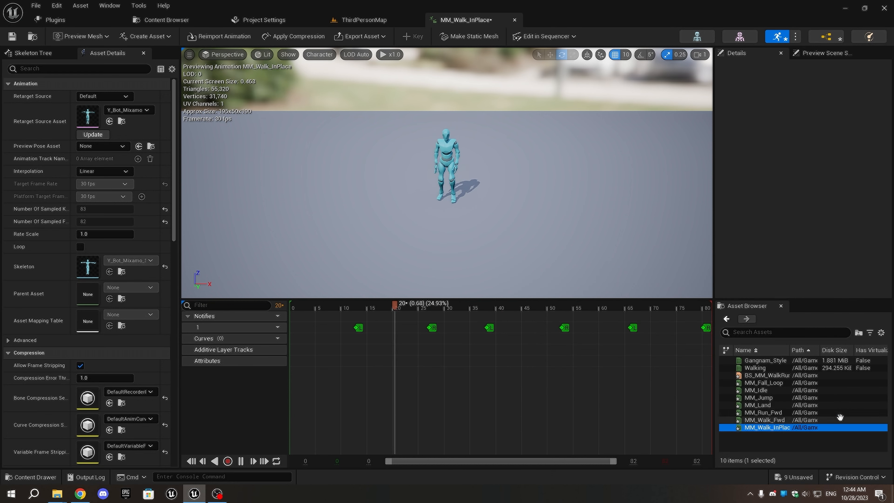
click(834, 412)
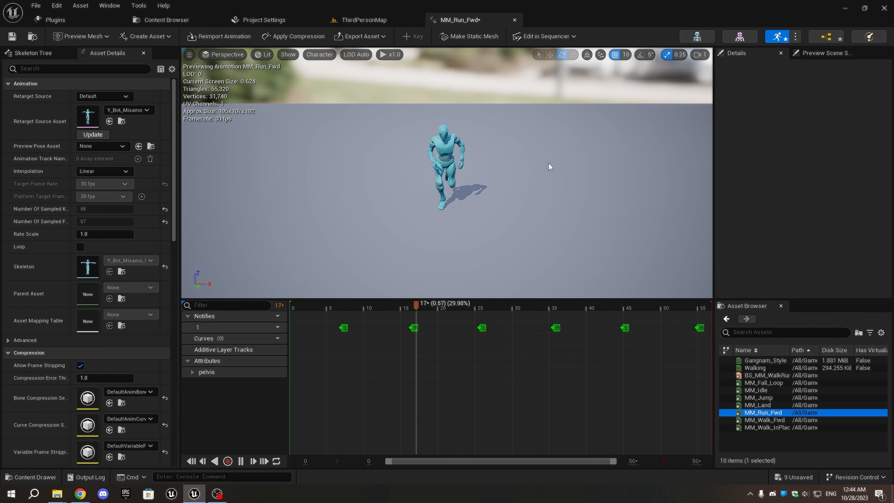
click(847, 397)
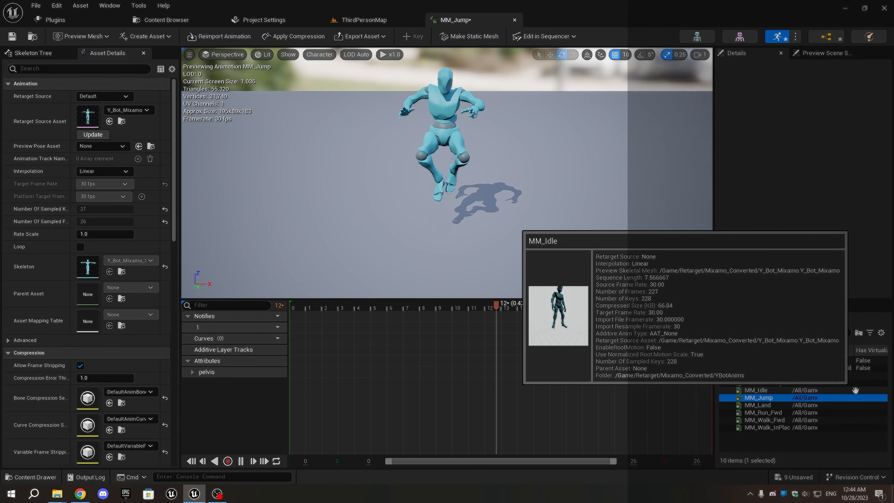
click(856, 390)
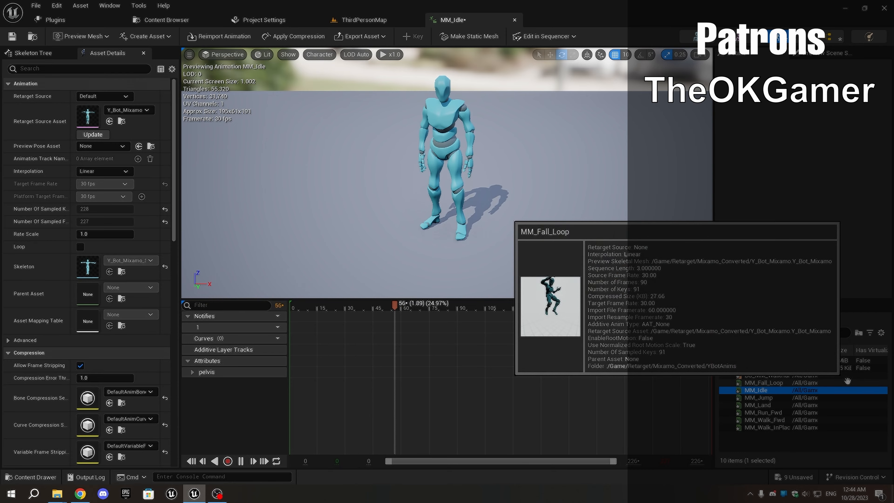
click(847, 382)
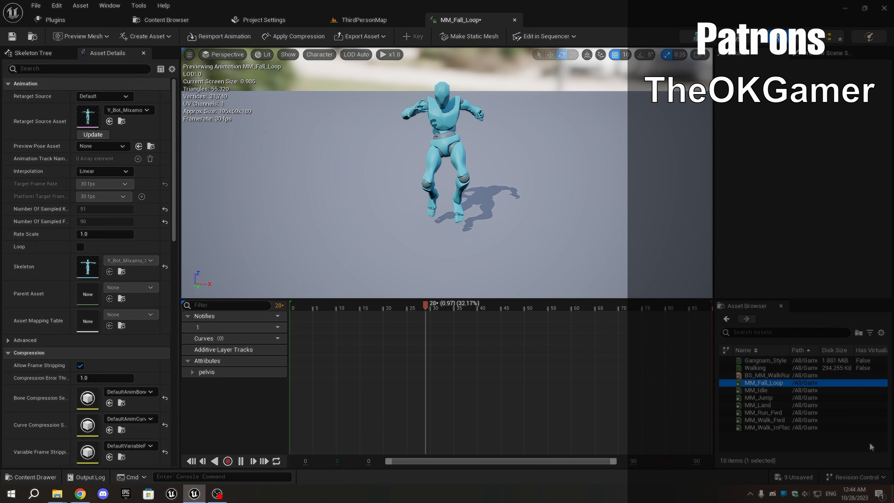